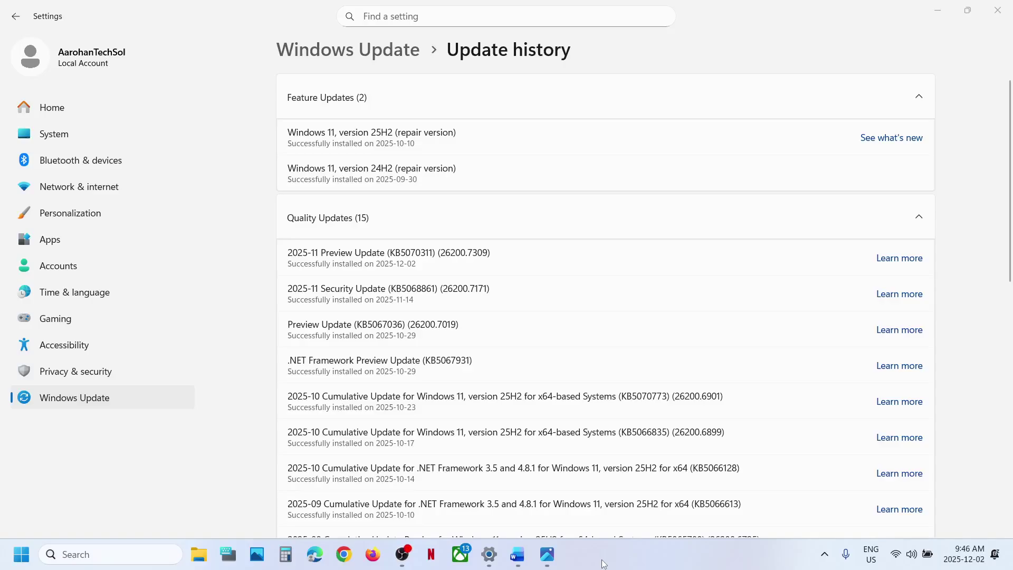
Copy KB5070311 from Update history, check its error code in the Word notes, and return to Windows Update
double_click(418, 251)
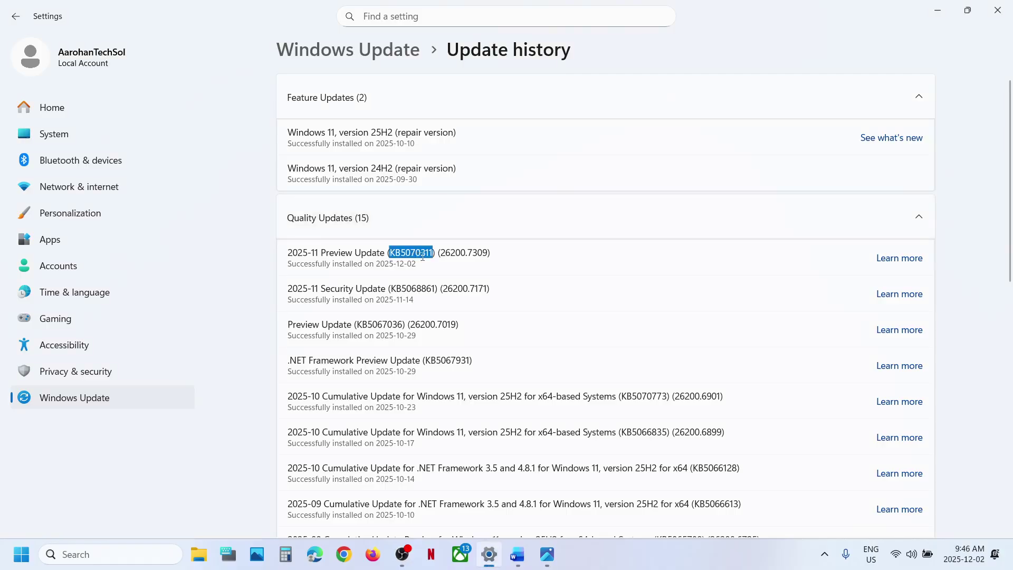
left_click(516, 553)
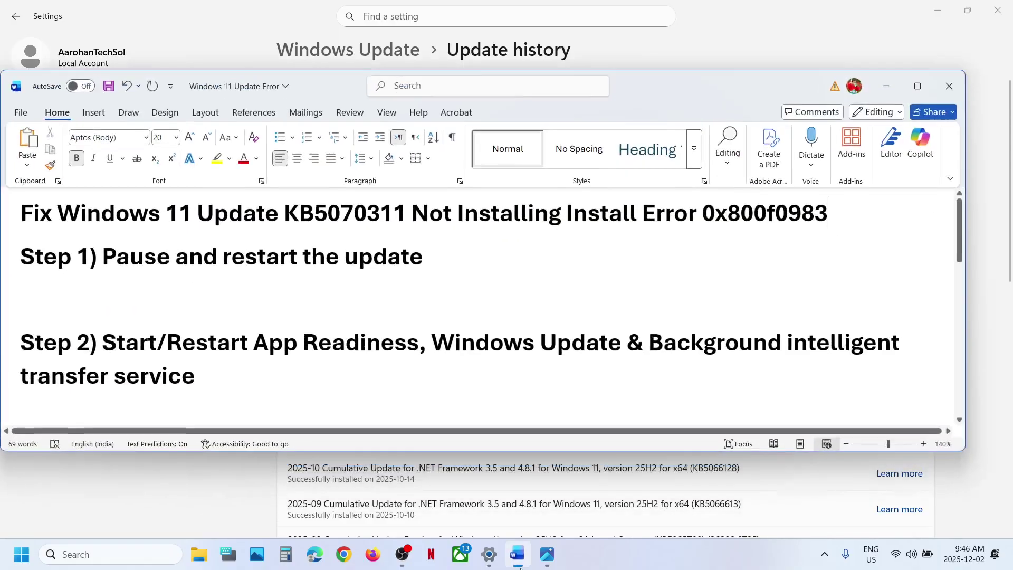
left_click_drag(711, 212, 831, 212)
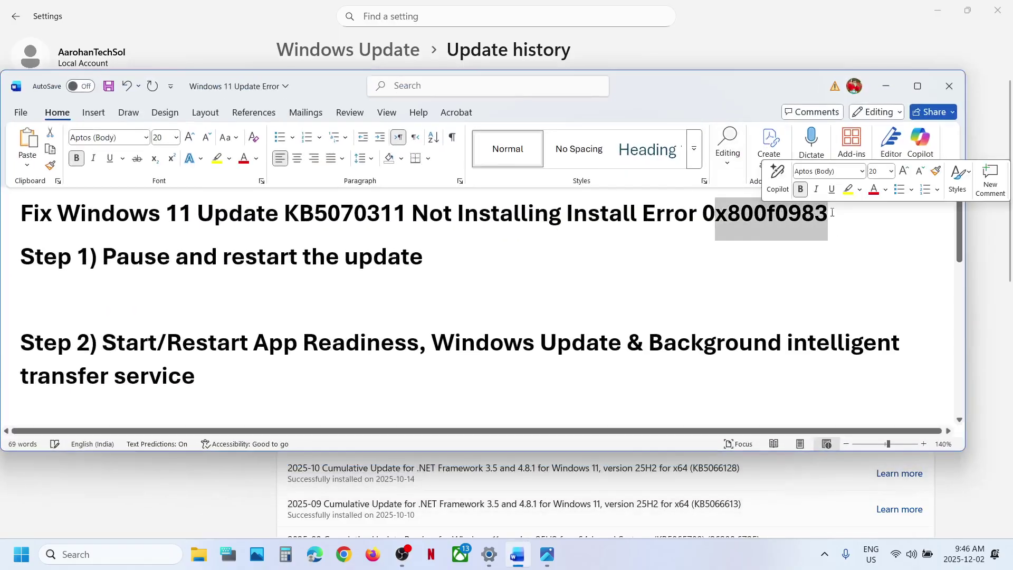
left_click(886, 86)
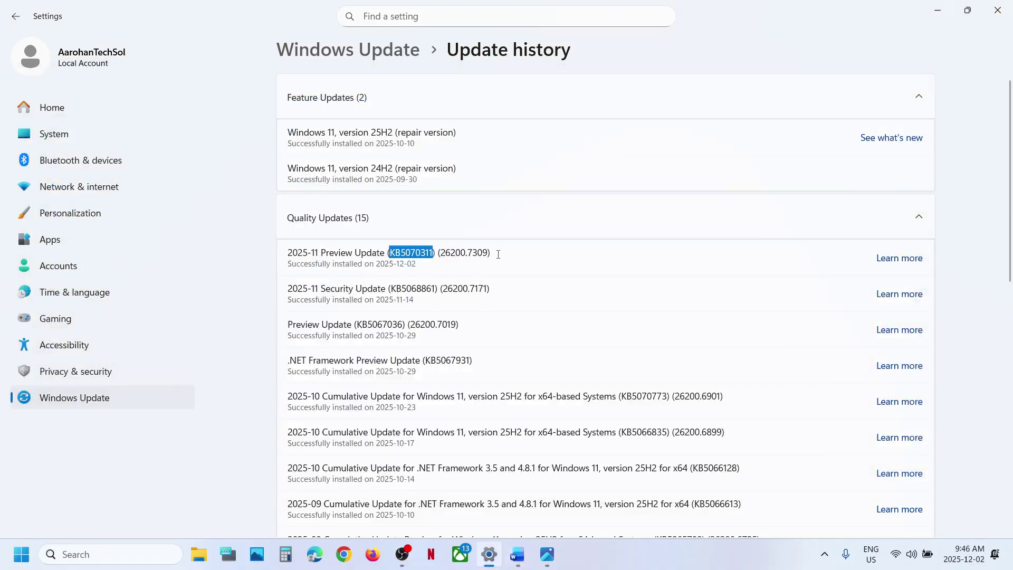
left_click(94, 404)
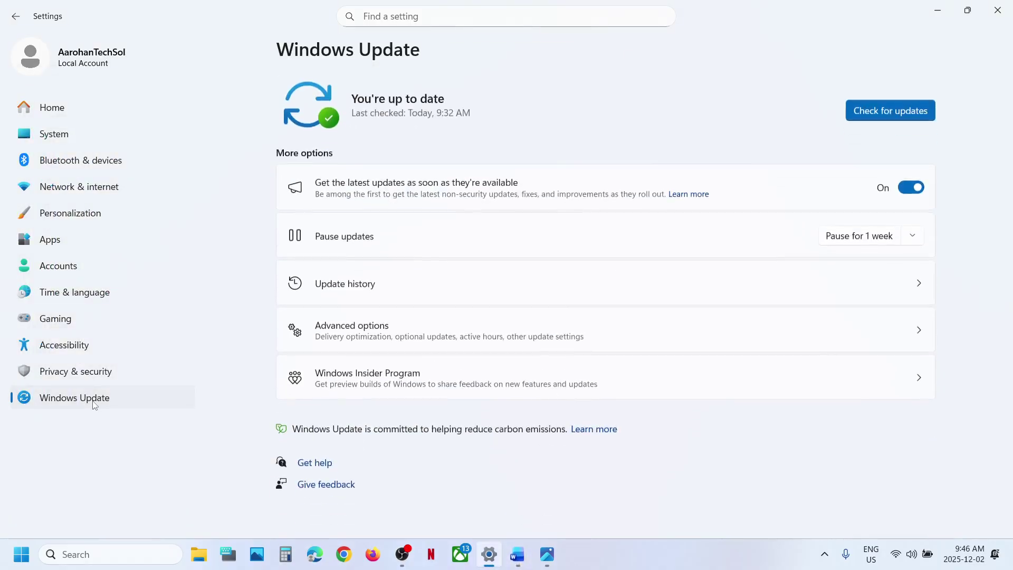
Pause updates for 1 week, then resume them so Windows checks for updates again
left_click(854, 239)
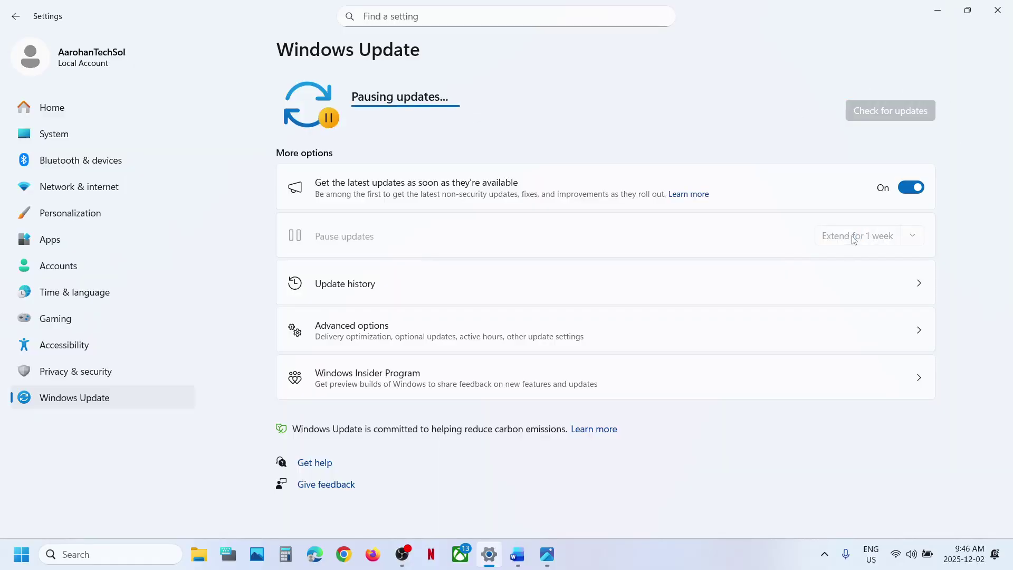
left_click(863, 113)
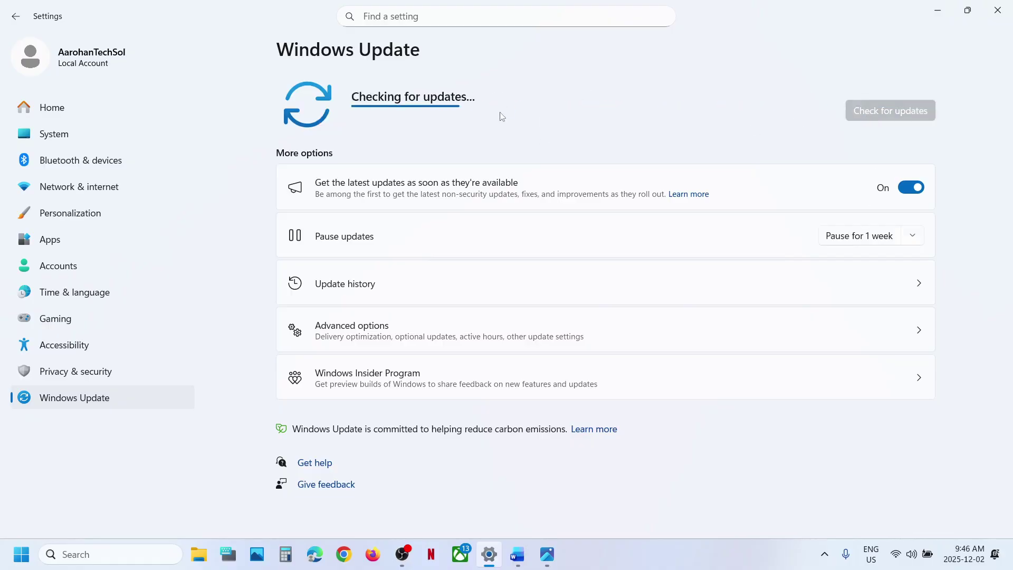
left_click(113, 556)
Open Services, set App Readiness to Automatic startup, and start the service
type("services")
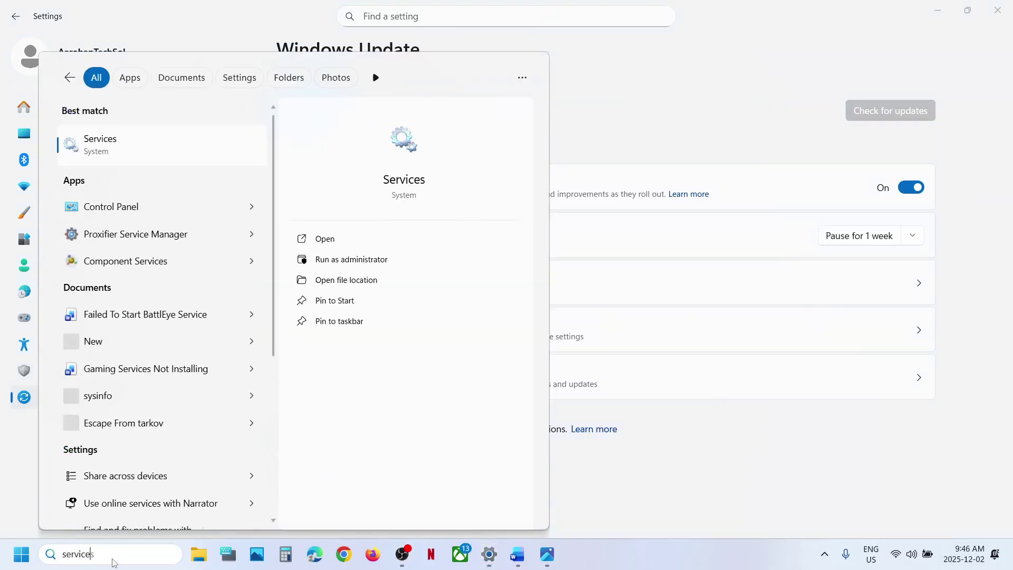
key("Return")
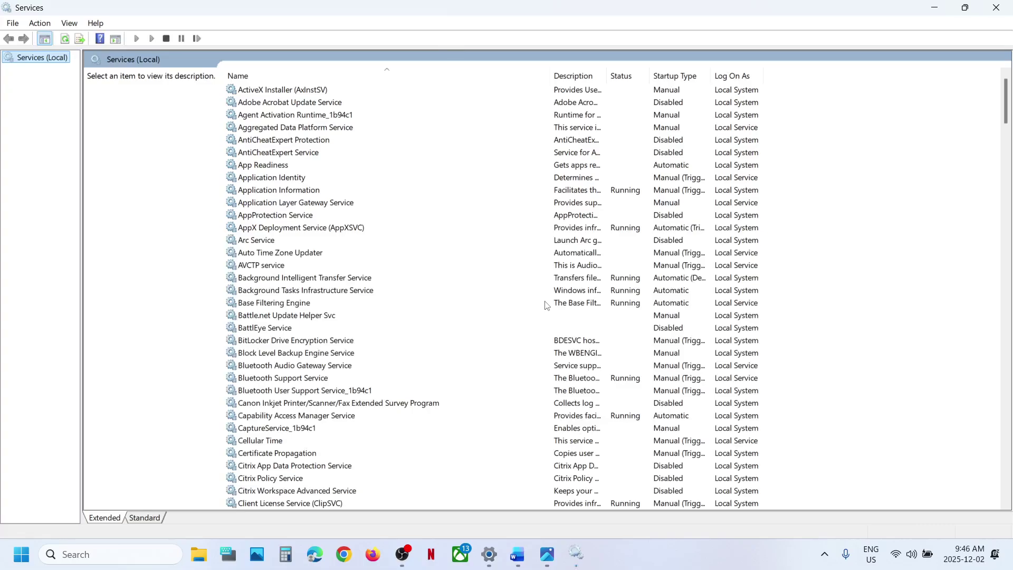
double_click(269, 166)
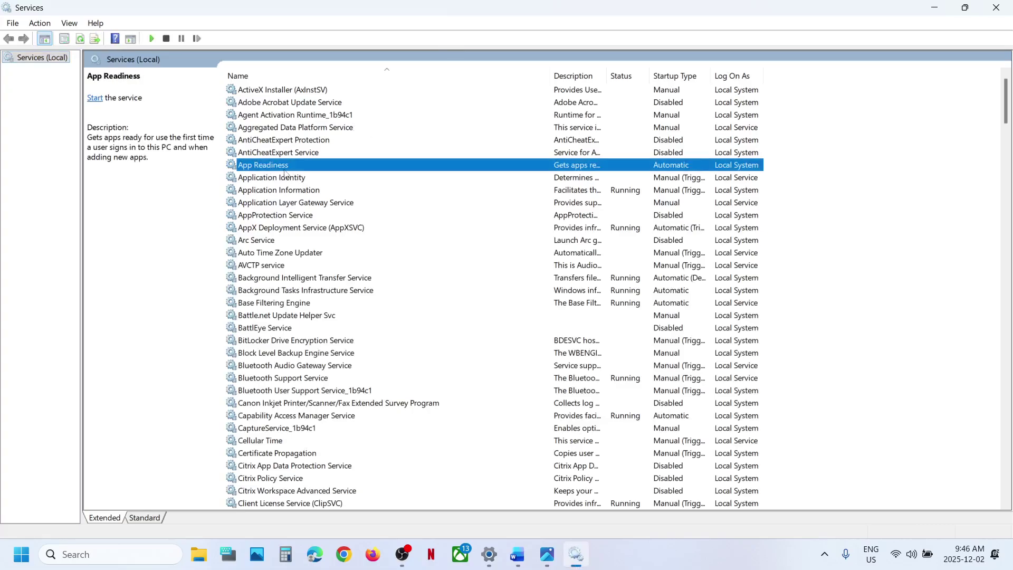
left_click(474, 260)
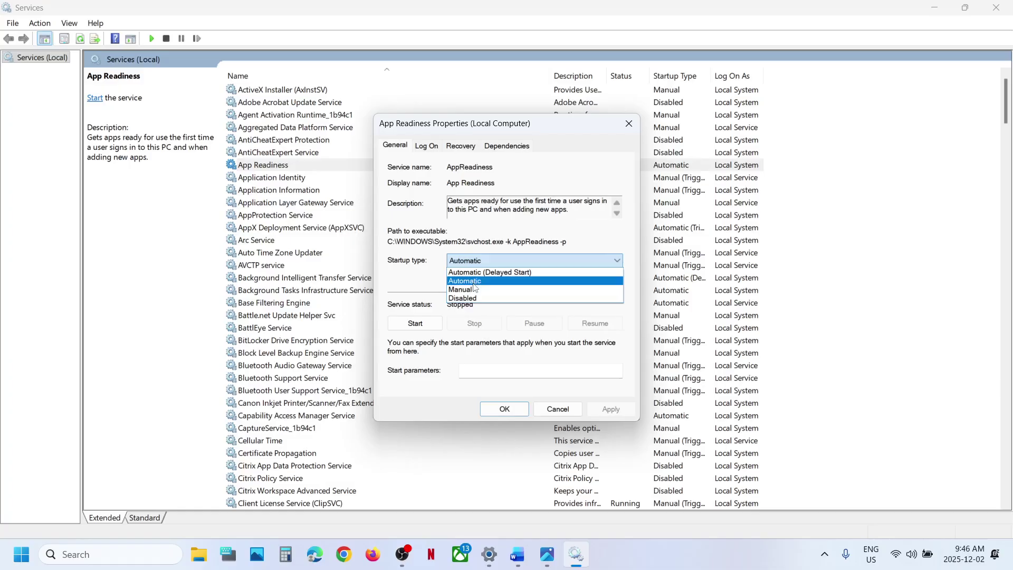
left_click(474, 282)
left_click(599, 410)
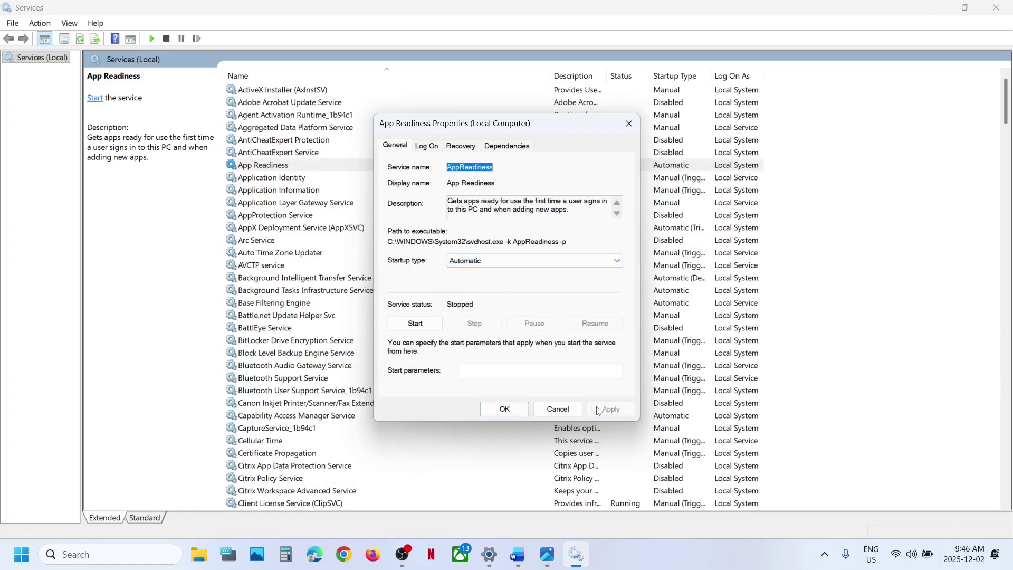
left_click(415, 323)
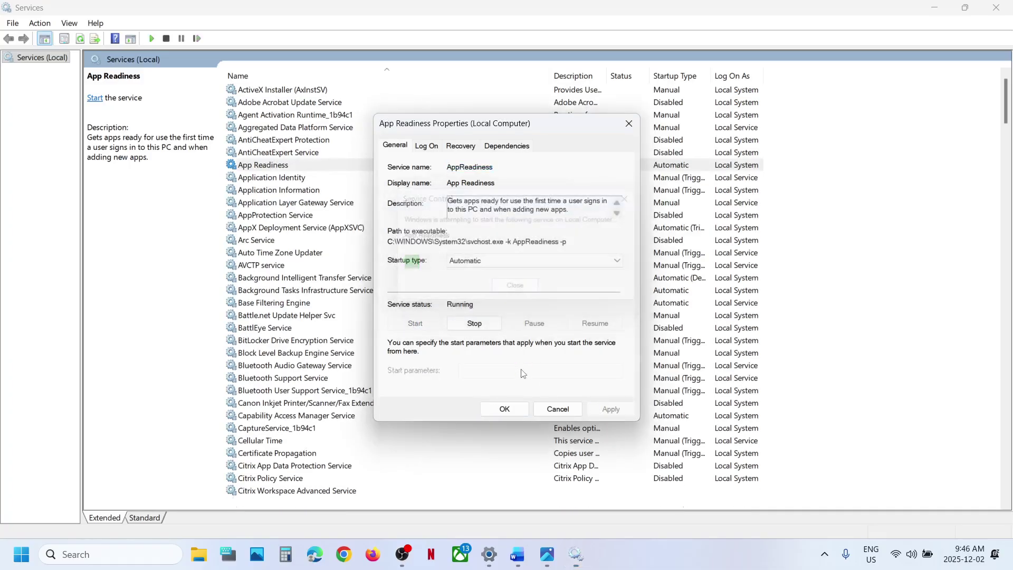
left_click(504, 409)
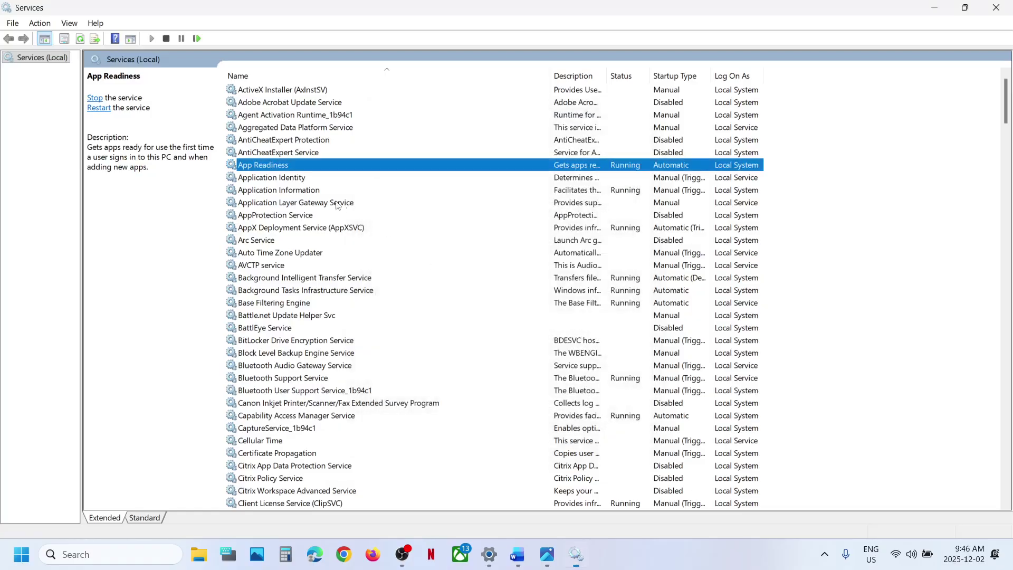
Restart the App Readiness service
right_click(282, 168)
left_click(339, 230)
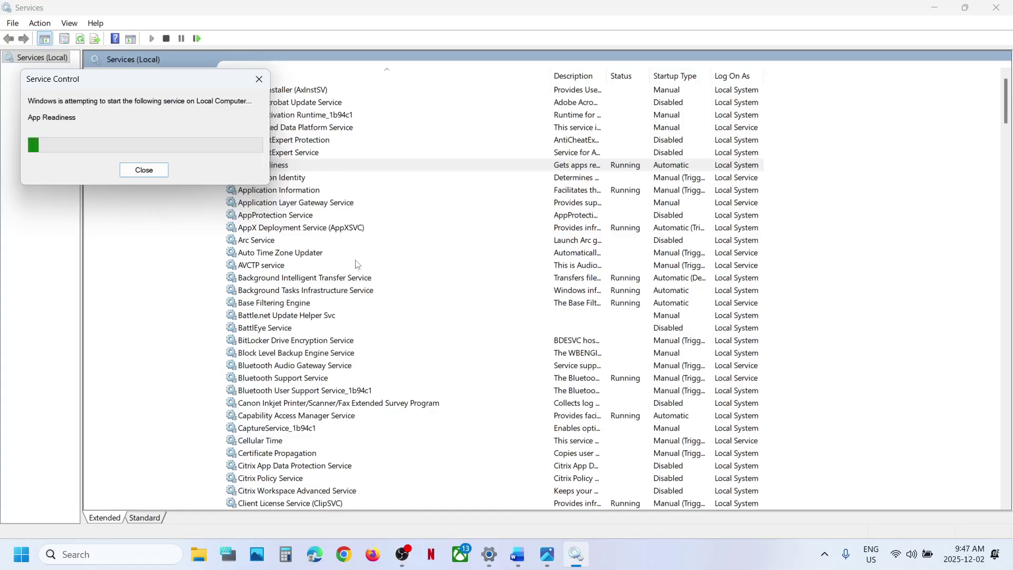
left_click(344, 280)
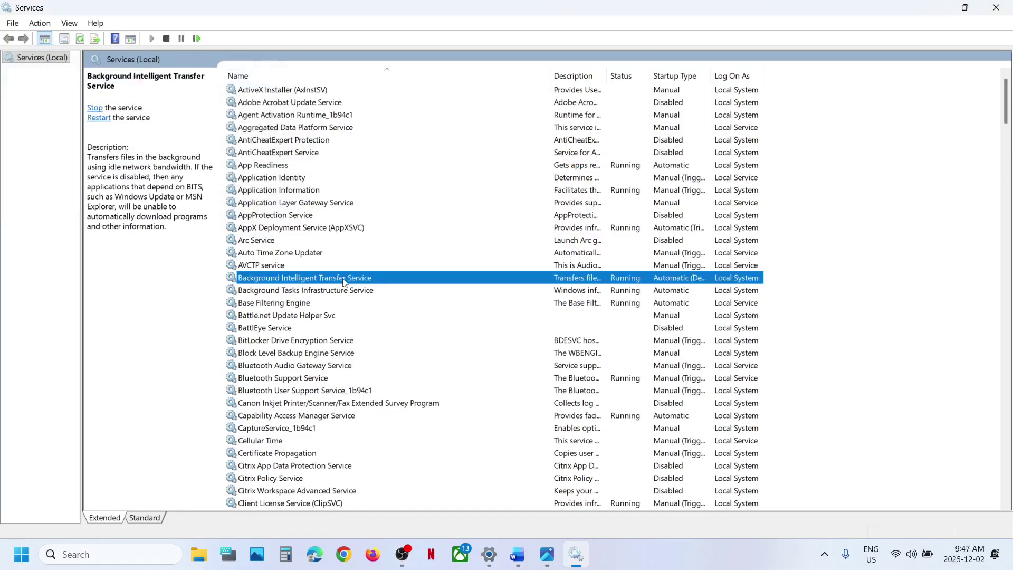
Change Background Intelligent Transfer Service startup type from Delayed Start to Automatic
double_click(382, 282)
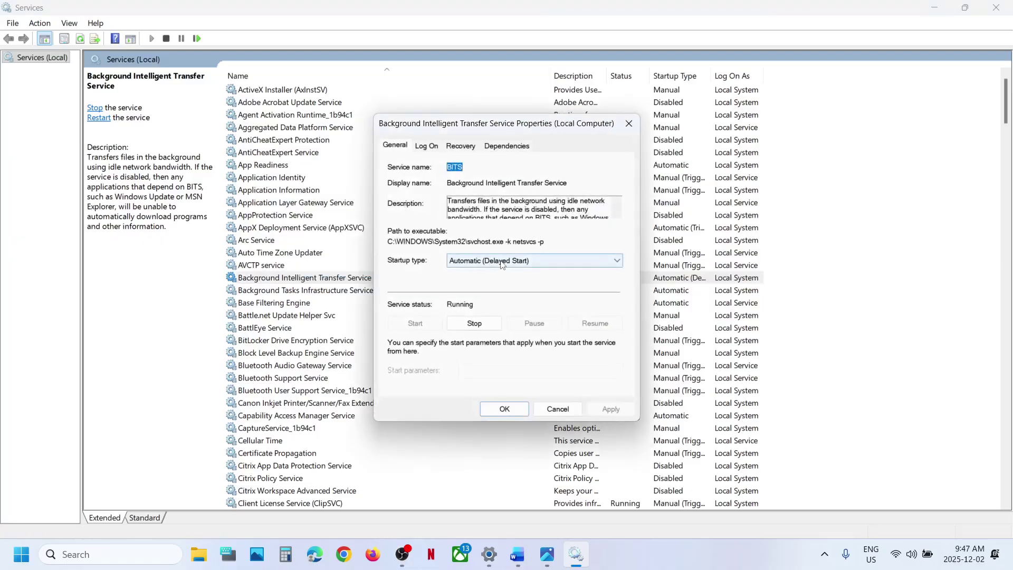
left_click(501, 262)
left_click(493, 280)
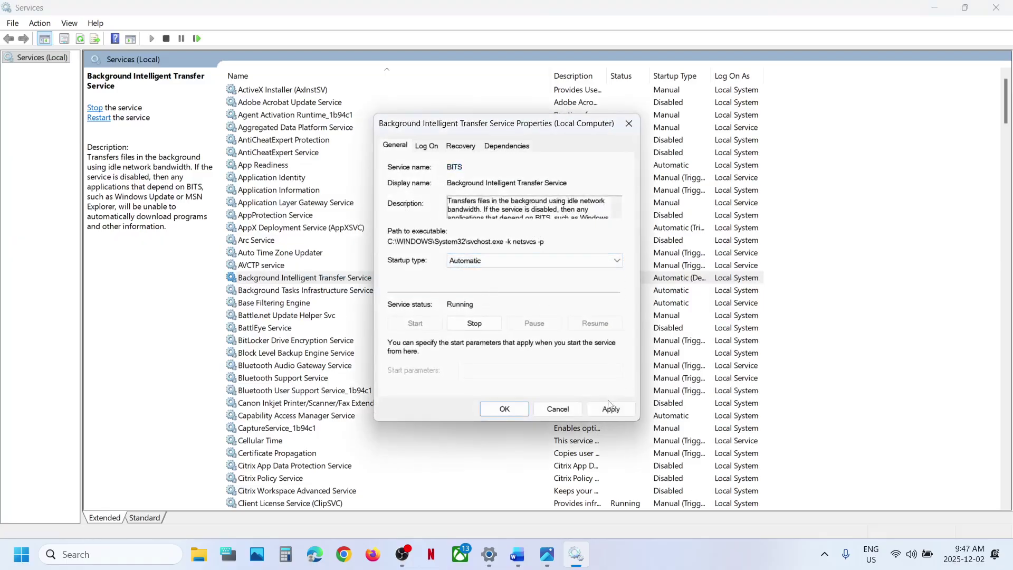
left_click(609, 408)
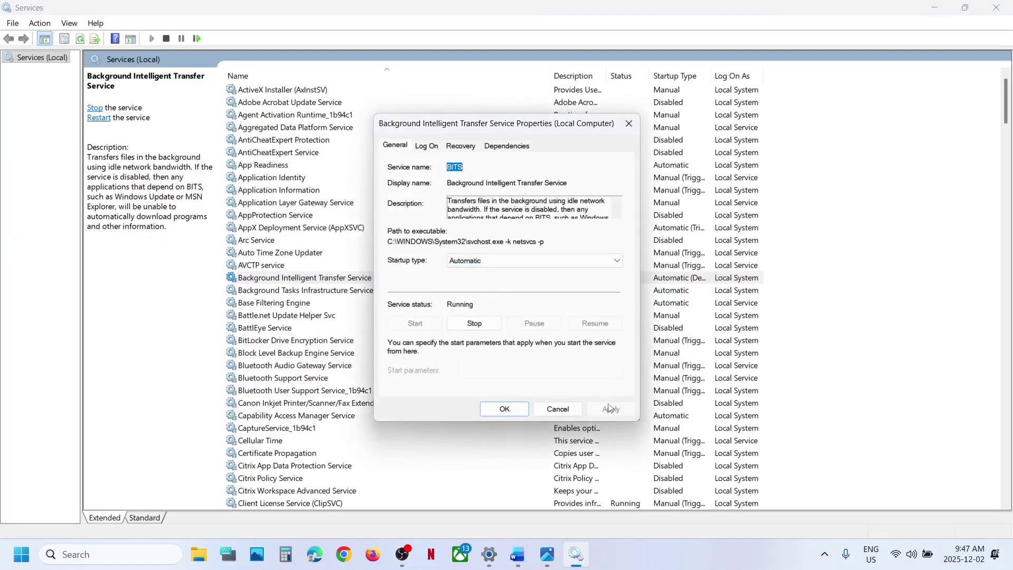
left_click(496, 411)
Restart the Background Intelligent Transfer Service
right_click(314, 289)
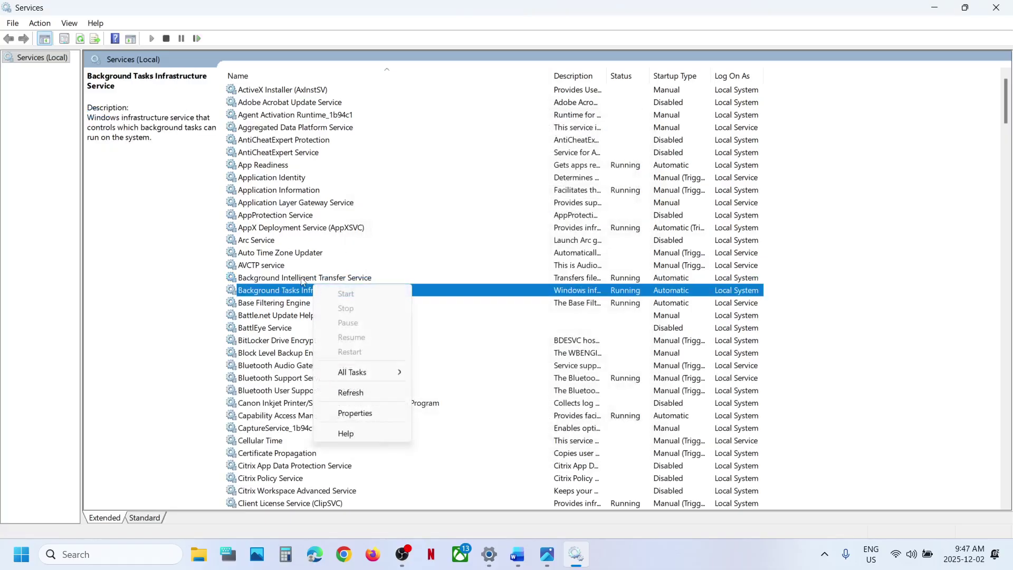
left_click(303, 278)
right_click(305, 278)
left_click(351, 344)
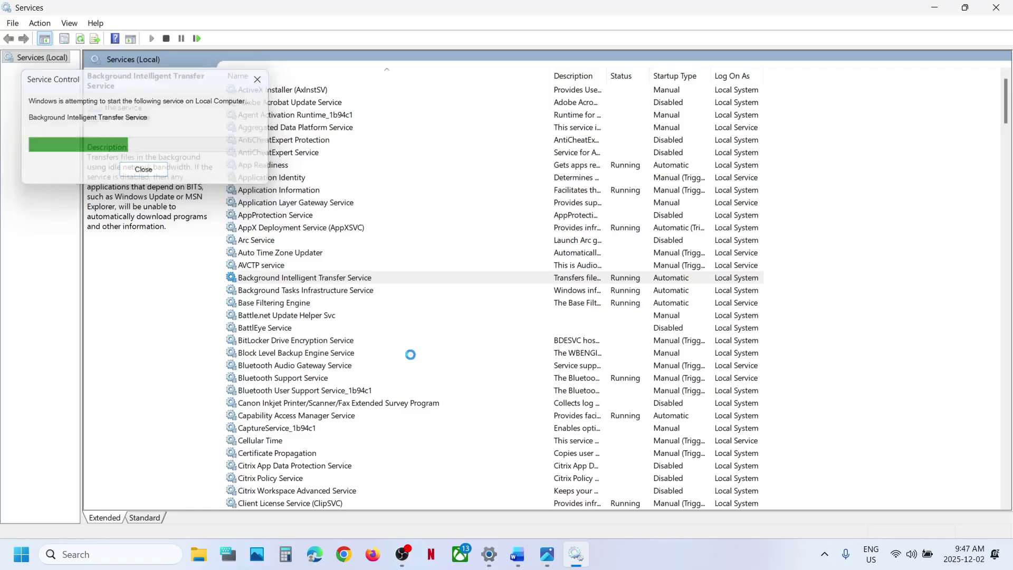
Find the Windows Update service and confirm its startup type is Automatic
left_click(359, 395)
key("w")
scroll(358, 395, "down", 8)
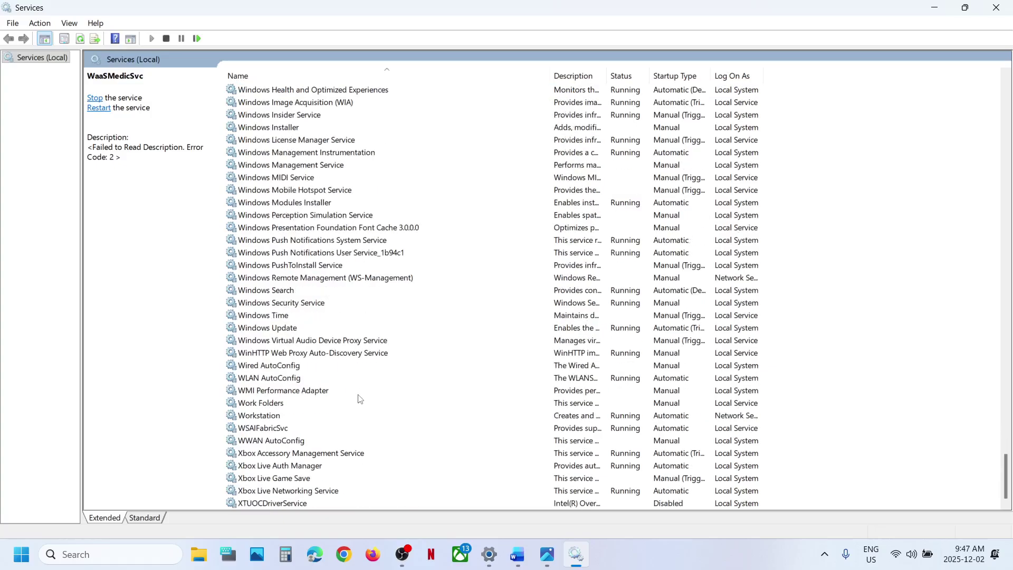
left_click(285, 330)
double_click(314, 330)
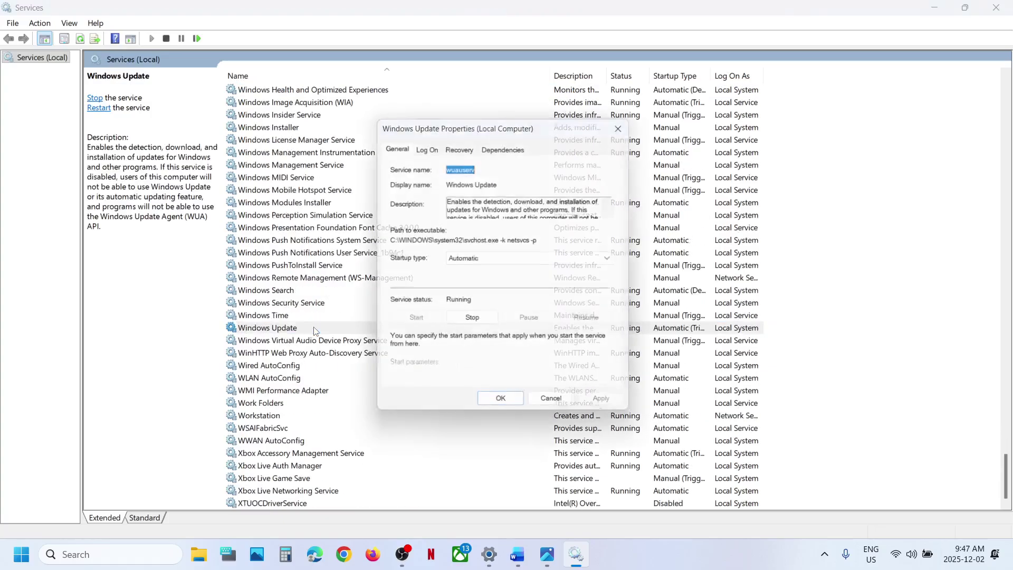
left_click(478, 260)
left_click(477, 285)
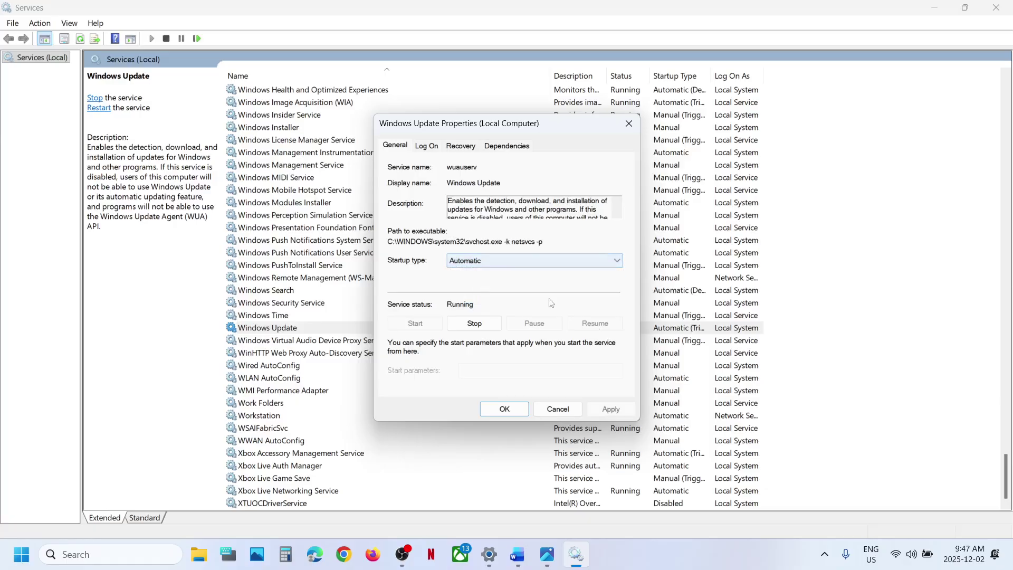
left_click(610, 408)
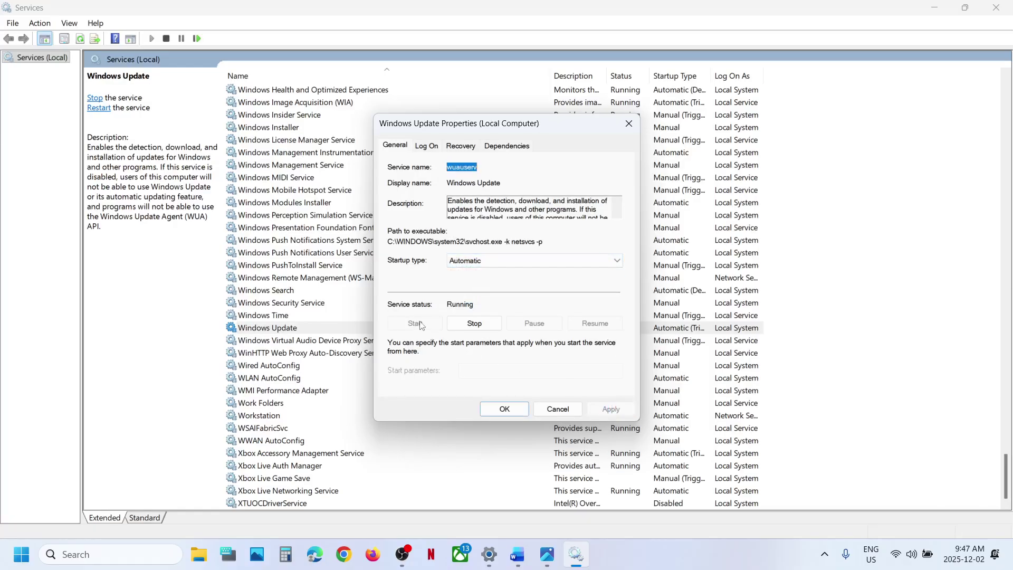
left_click(504, 409)
Restart the Windows Update service and close Services
left_click(297, 332)
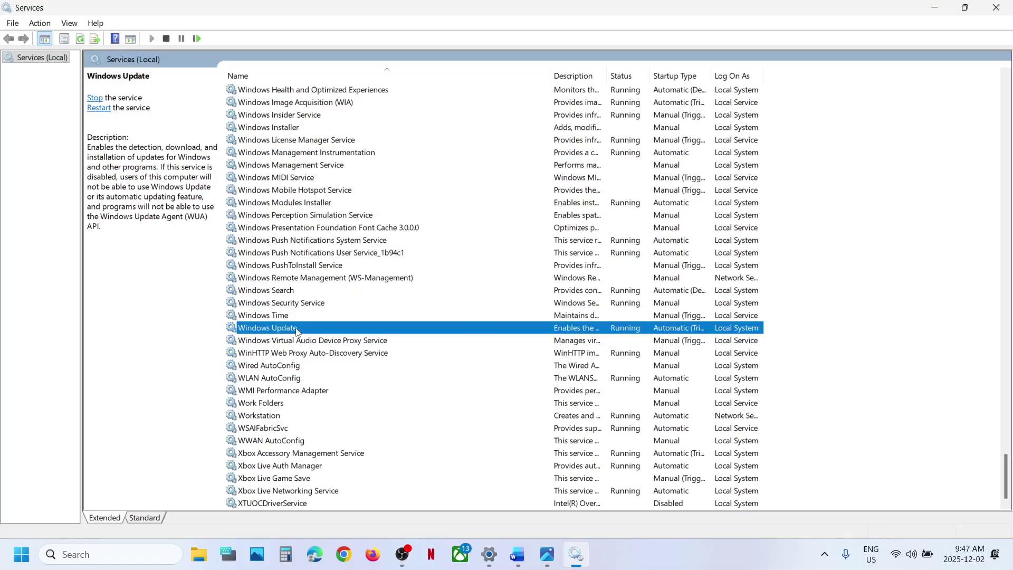
right_click(297, 331)
left_click(334, 399)
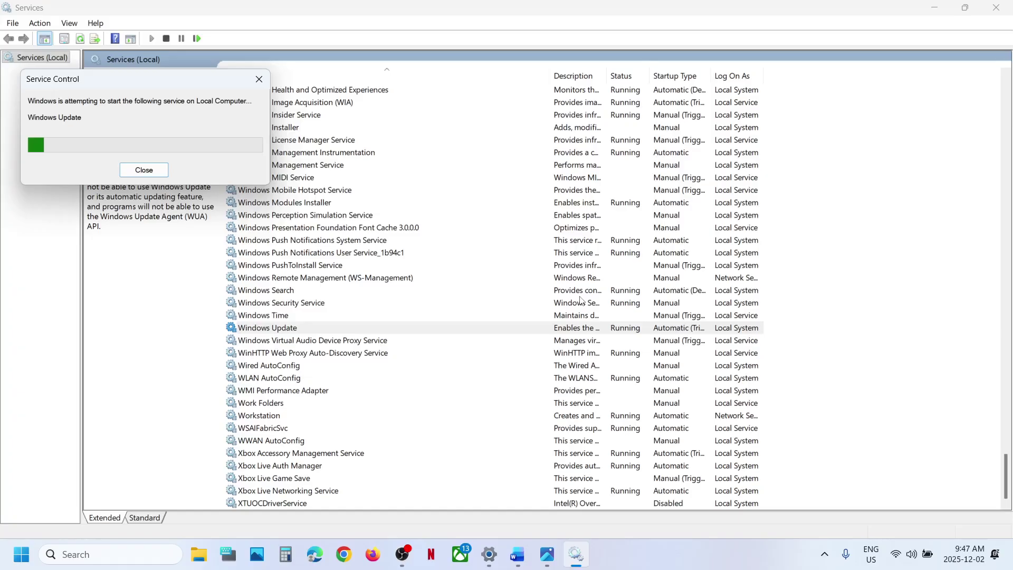
left_click(996, 7)
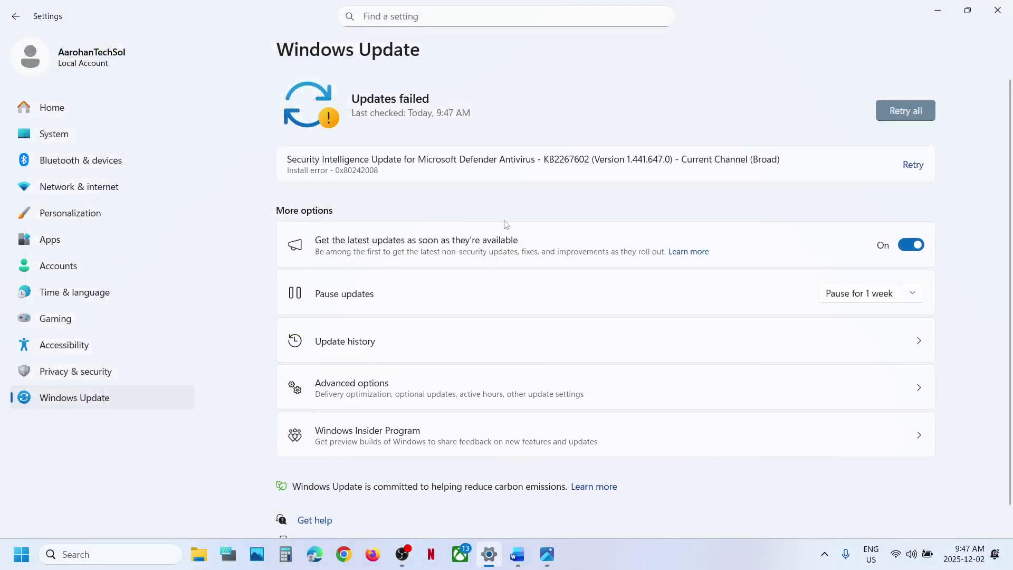
Retry the failed KB2267602 Defender update until it completes, then return to the Word notes
left_click(912, 164)
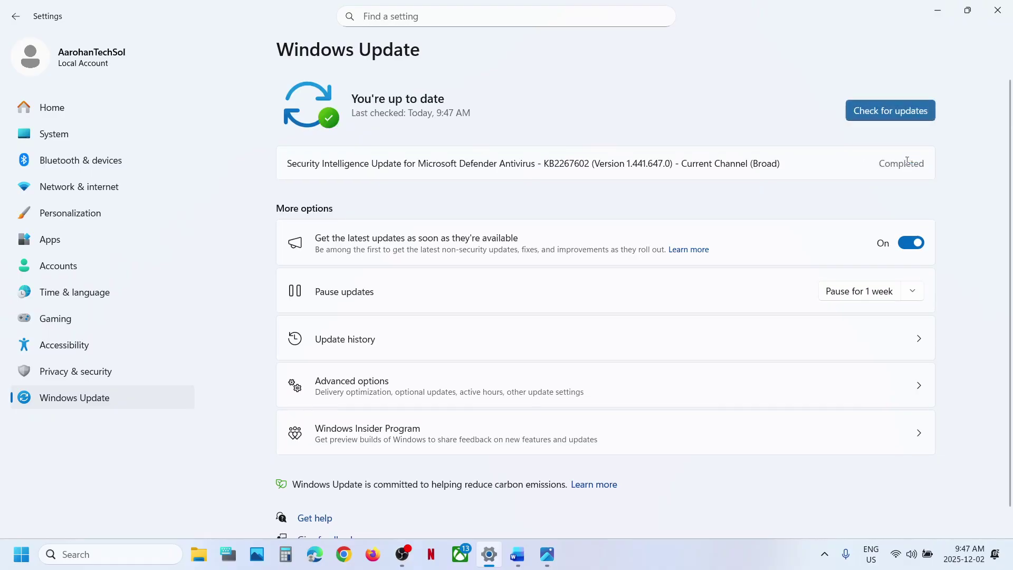
left_click(517, 553)
Launch Command Prompt as administrator from a 'cmd' search, approving the UAC prompt
scroll(431, 333, "down", 5)
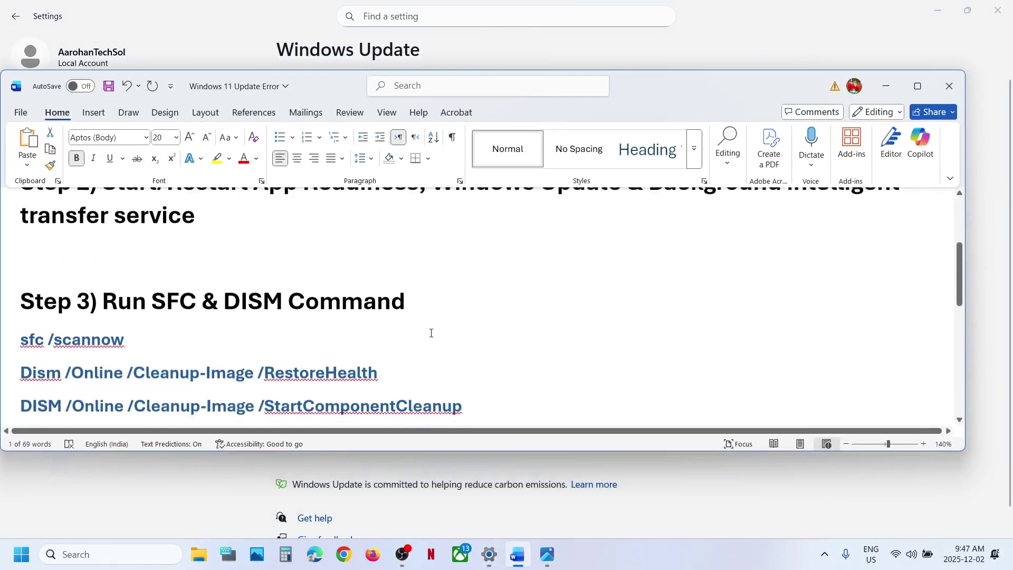
left_click(127, 554)
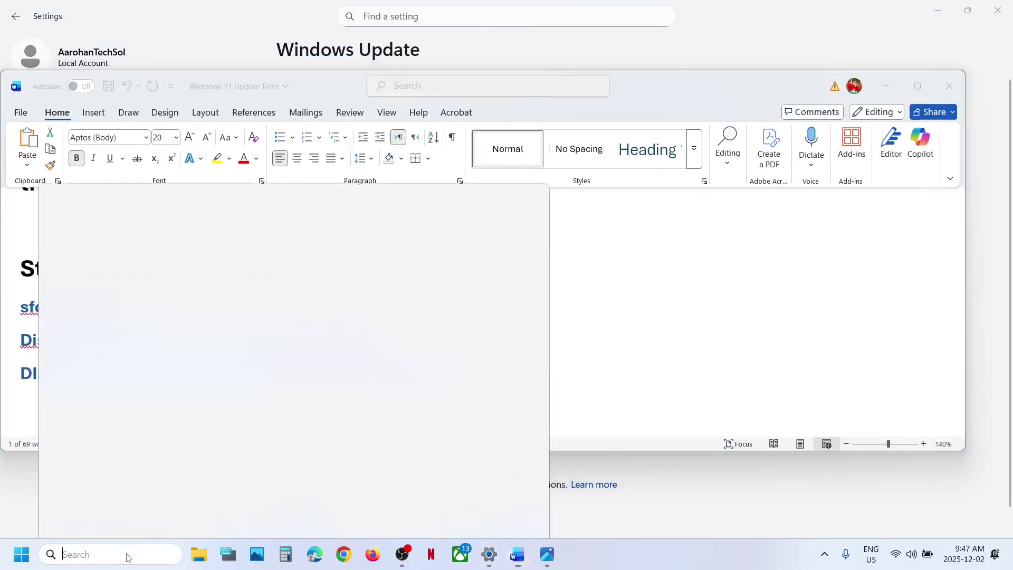
type("cmd")
double_click(94, 559)
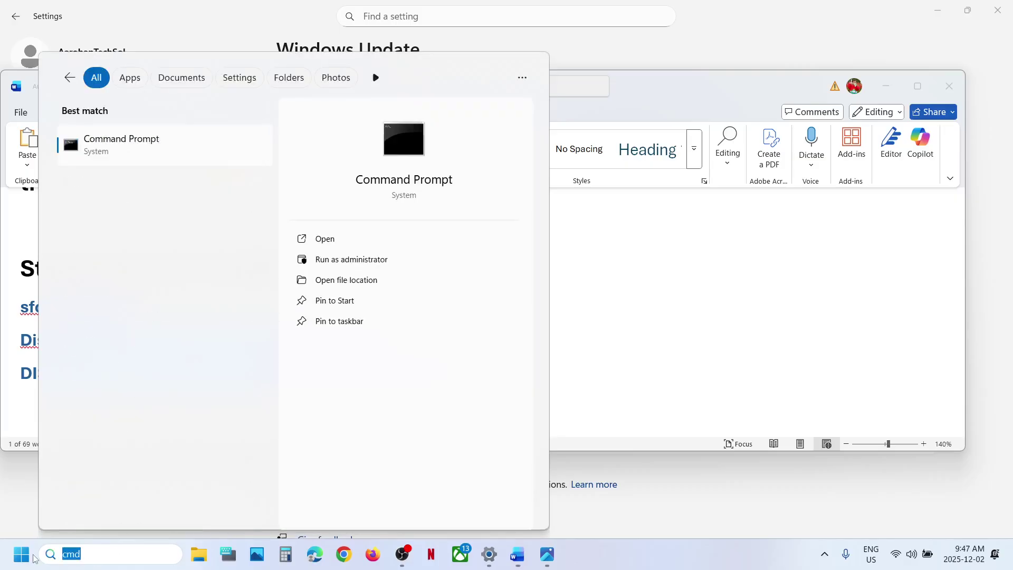
right_click(139, 146)
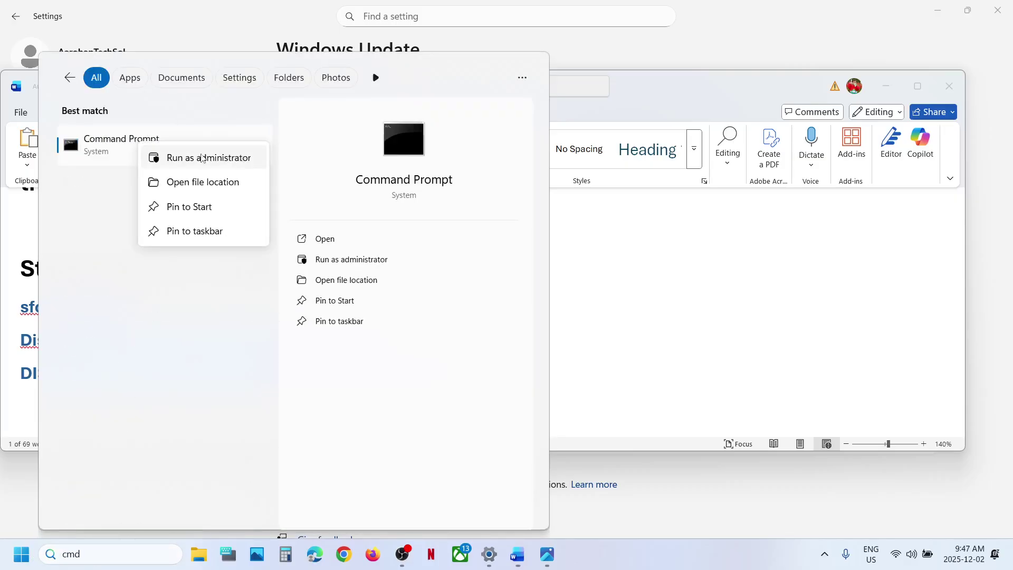
key("Escape")
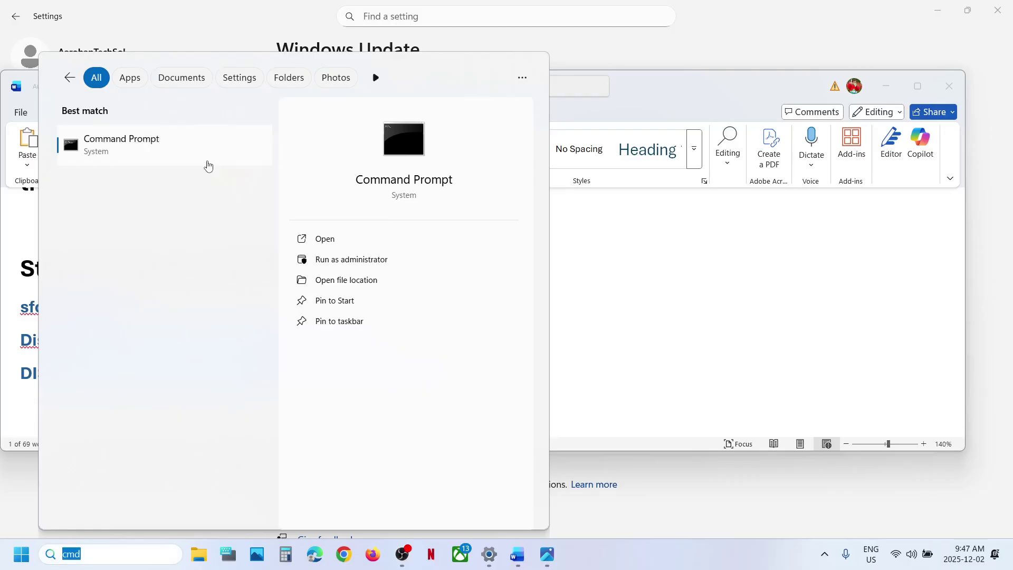
key("ctrl+shift+Return")
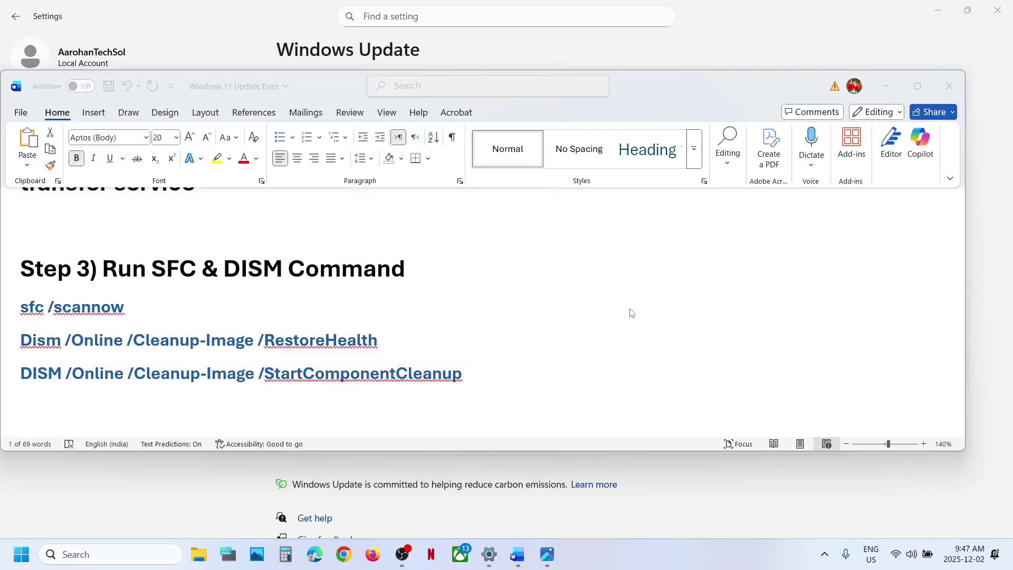
left_click(454, 387)
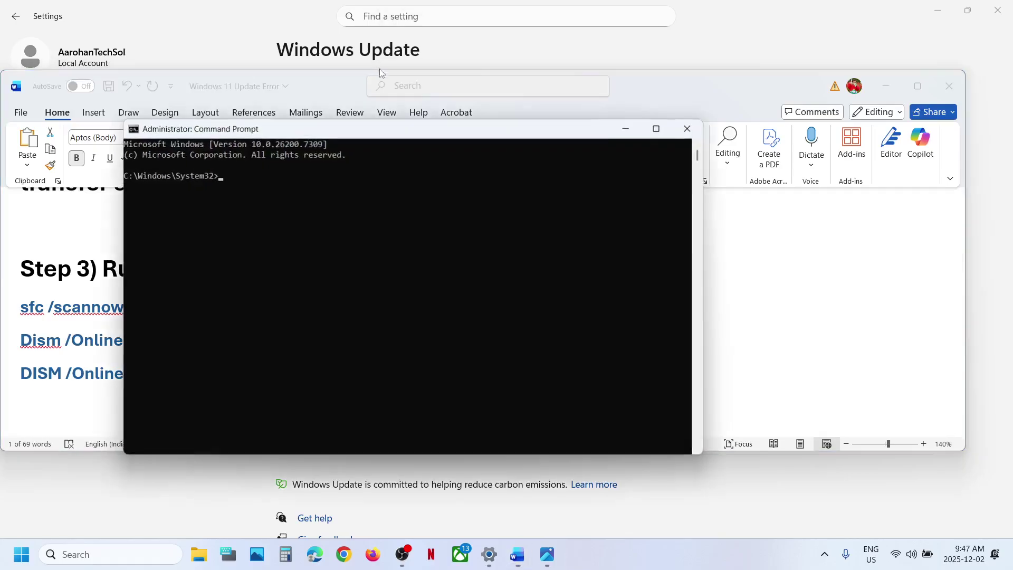
Copy 'sfc /scannow' from the Word notes and run it in the Command Prompt
left_click_drag(375, 138, 659, 74)
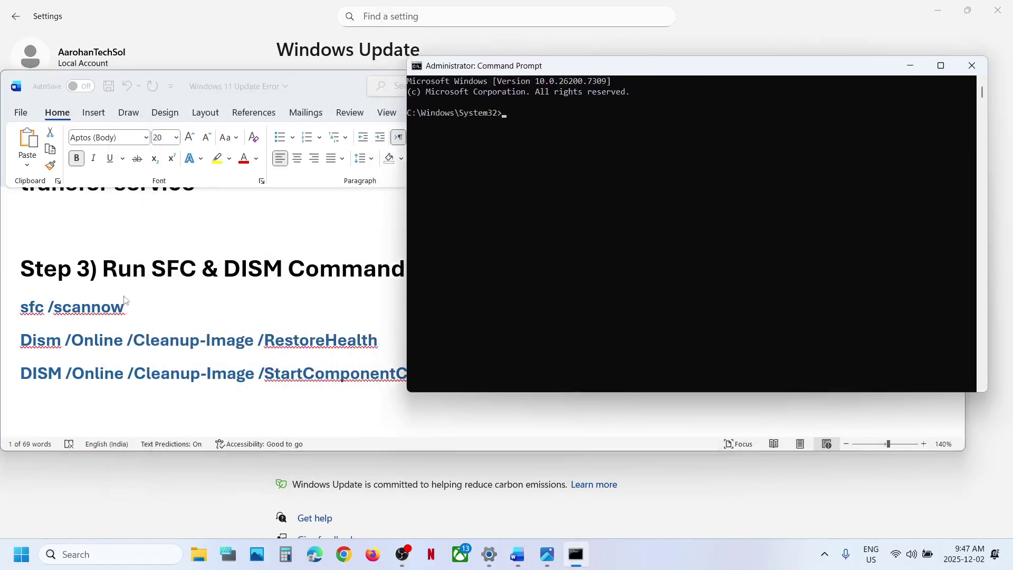
left_click(87, 316)
double_click(106, 306)
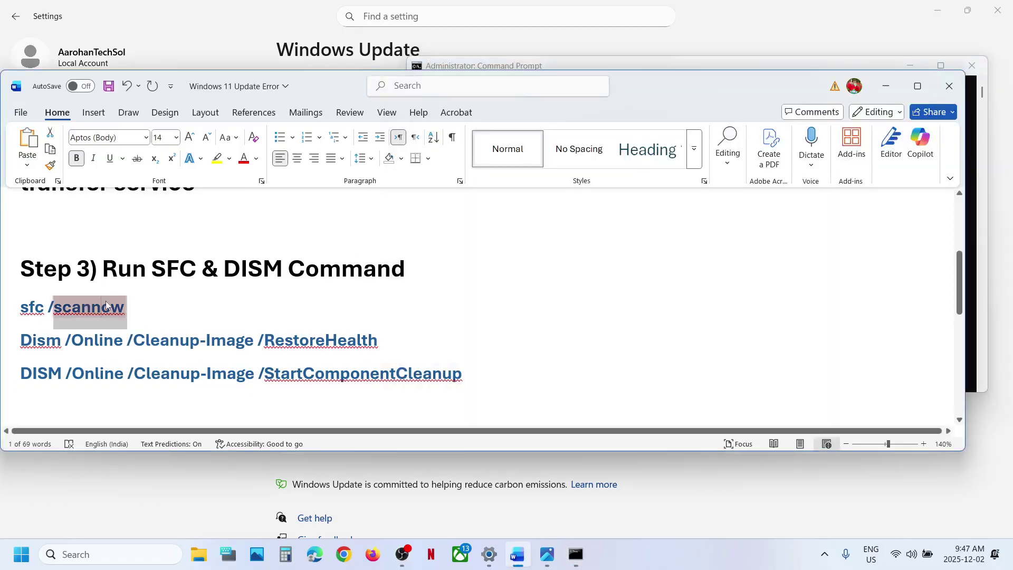
triple_click(105, 306)
key("ctrl+c")
key("alt+Tab")
left_click(508, 211)
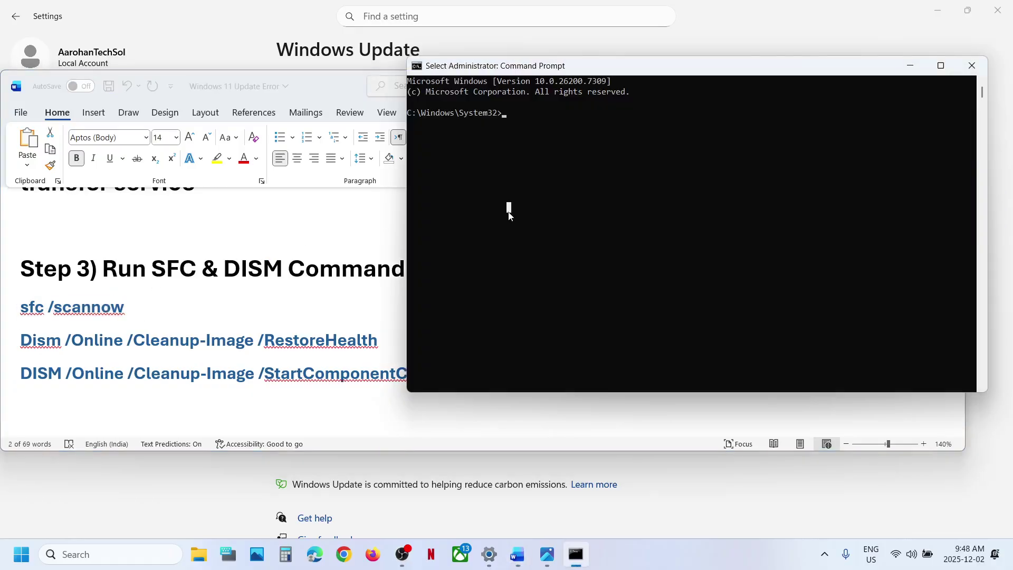
right_click(508, 211)
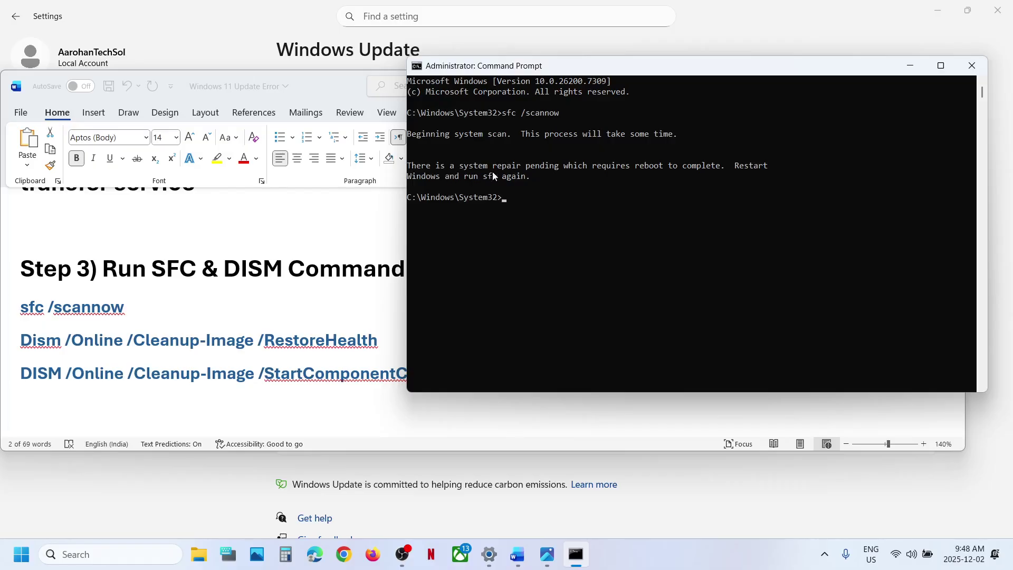
triple_click(214, 344)
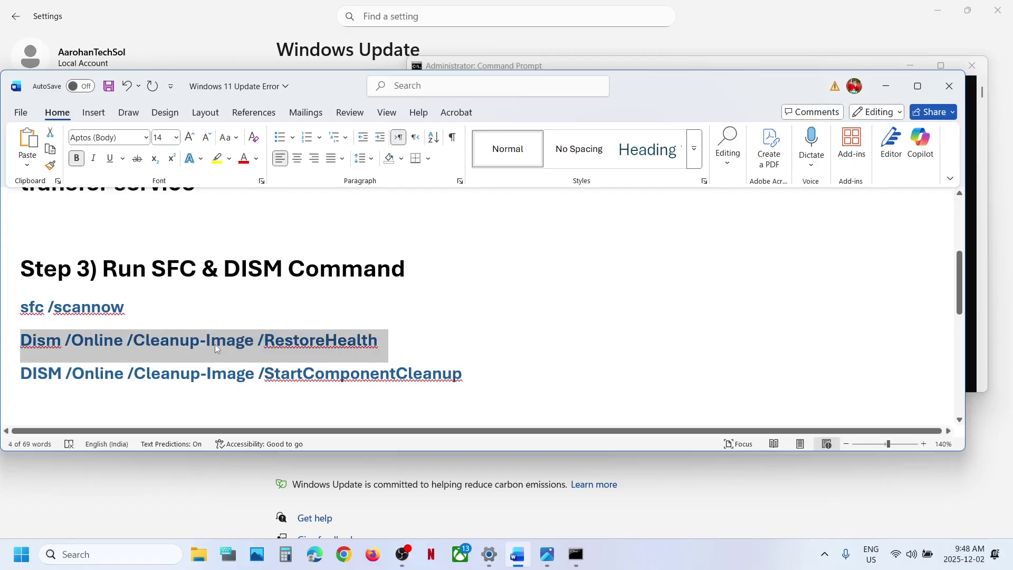
Run DISM /Online /Cleanup-Image /RestoreHealth and copy the StartComponentCleanup line from the notes
left_click(504, 232)
right_click(523, 221)
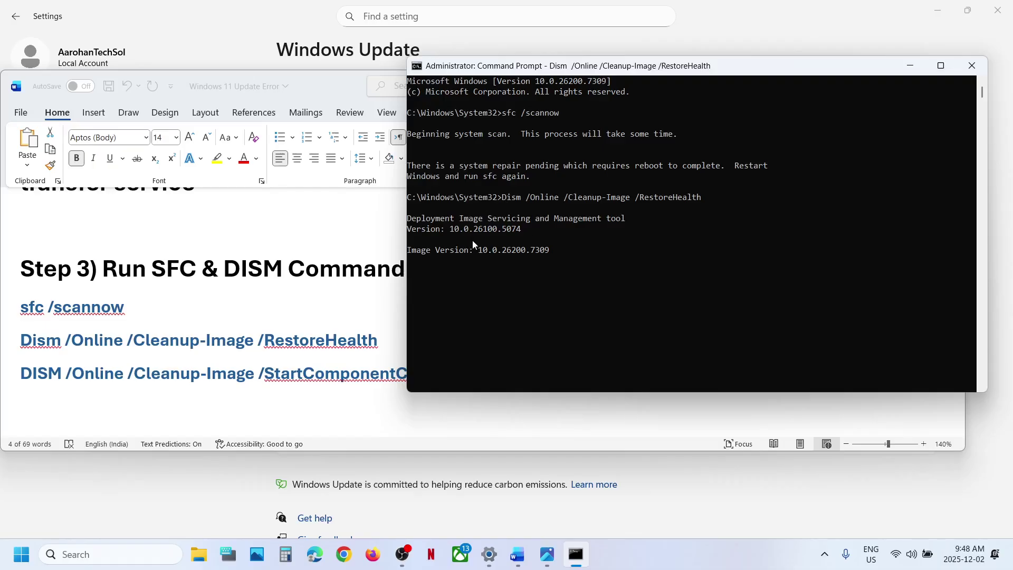
left_click(295, 376)
double_click(295, 377)
triple_click(296, 376)
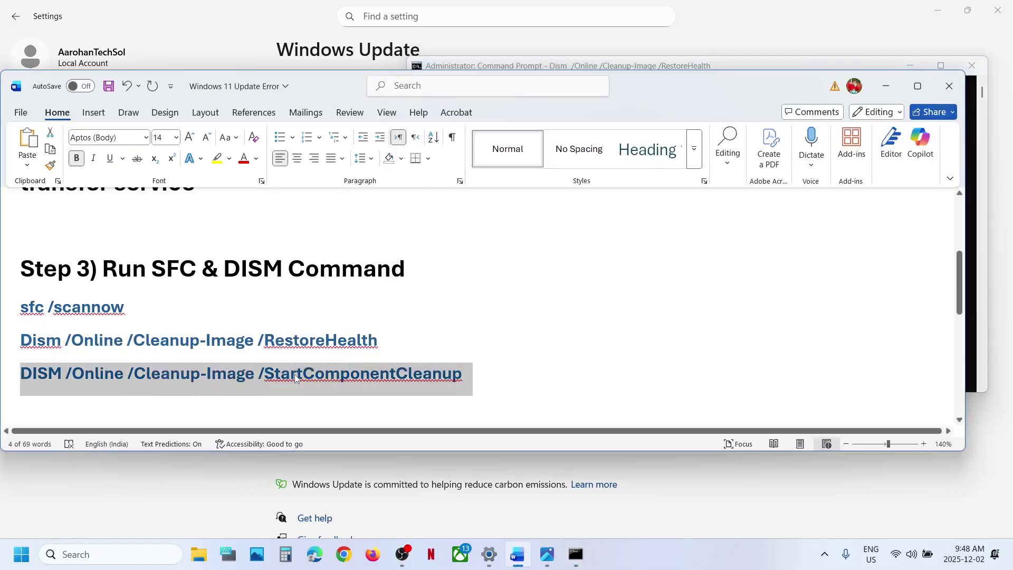
key("alt+Tab")
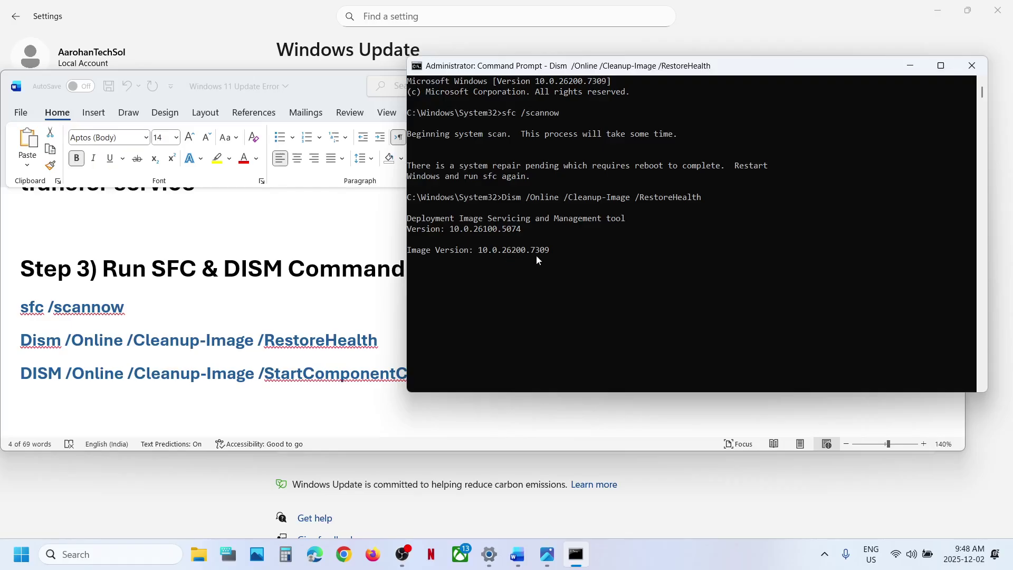
key("alt+Tab")
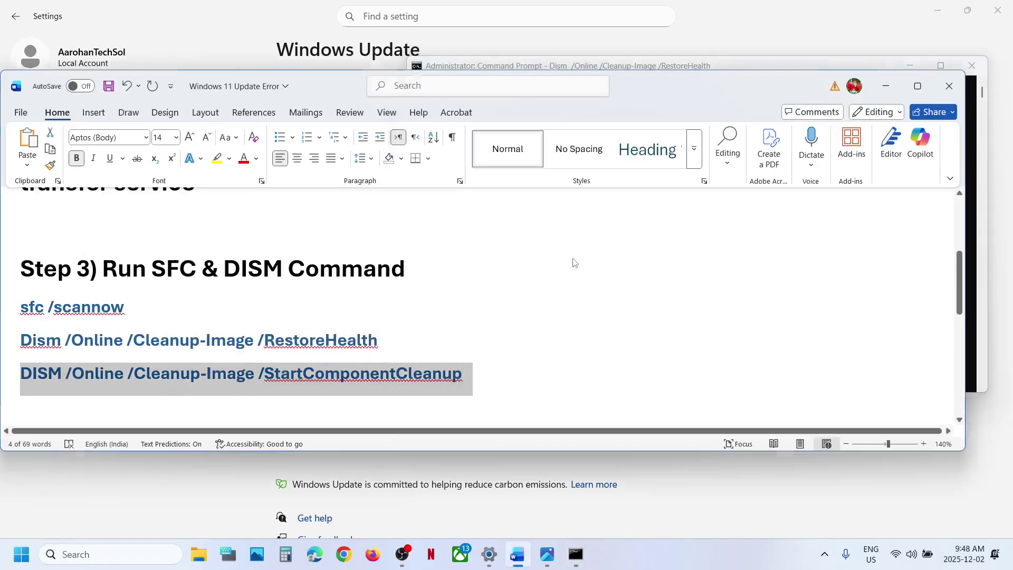
key("alt+Tab")
key("alt+Tab")
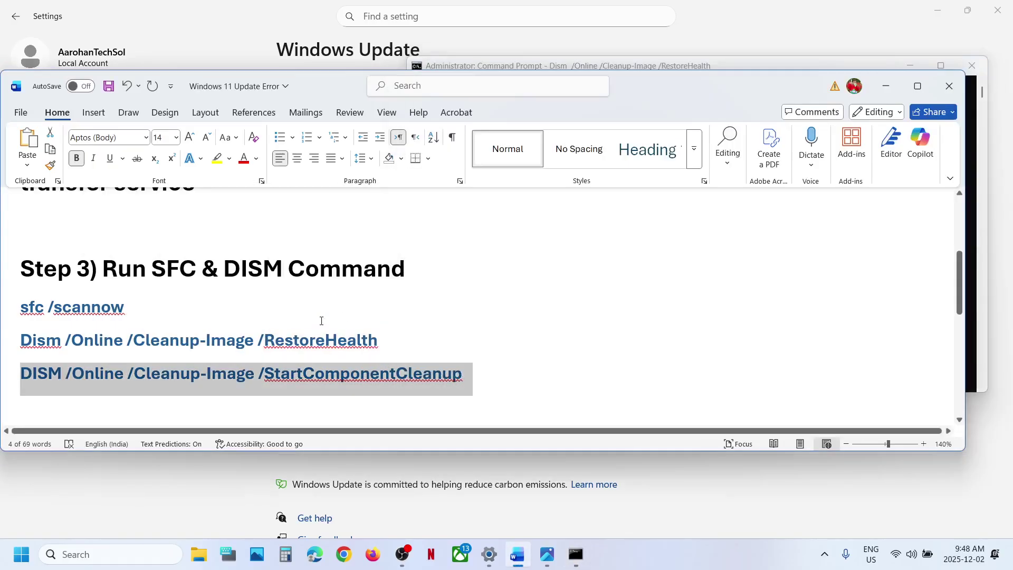
Show the restart and shutdown options from the Start menu
left_click(62, 489)
left_click(22, 567)
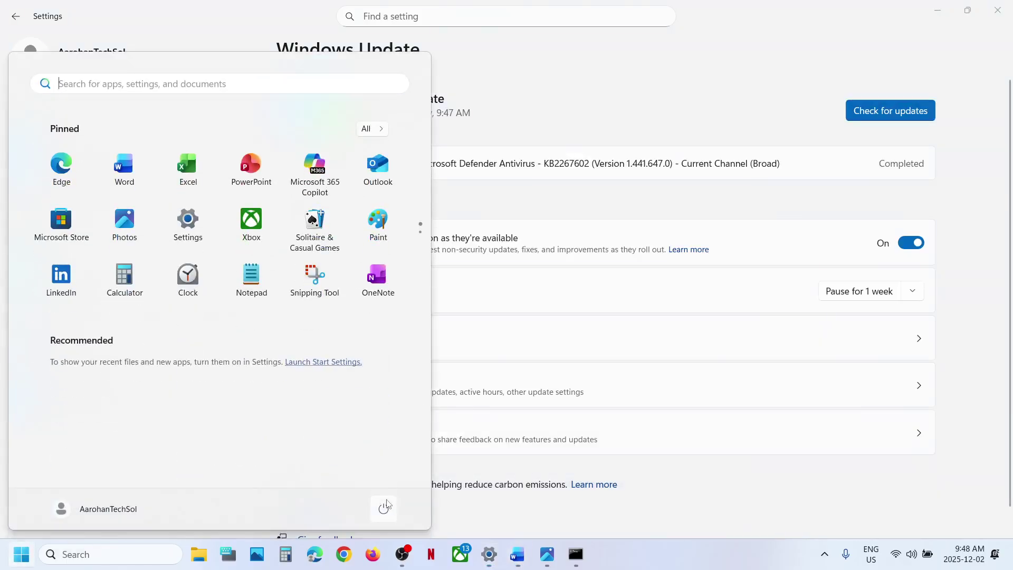
left_click(383, 509)
Open the Microsoft Update Catalog link from Step 4 of the Word notes without restarting
left_click(517, 554)
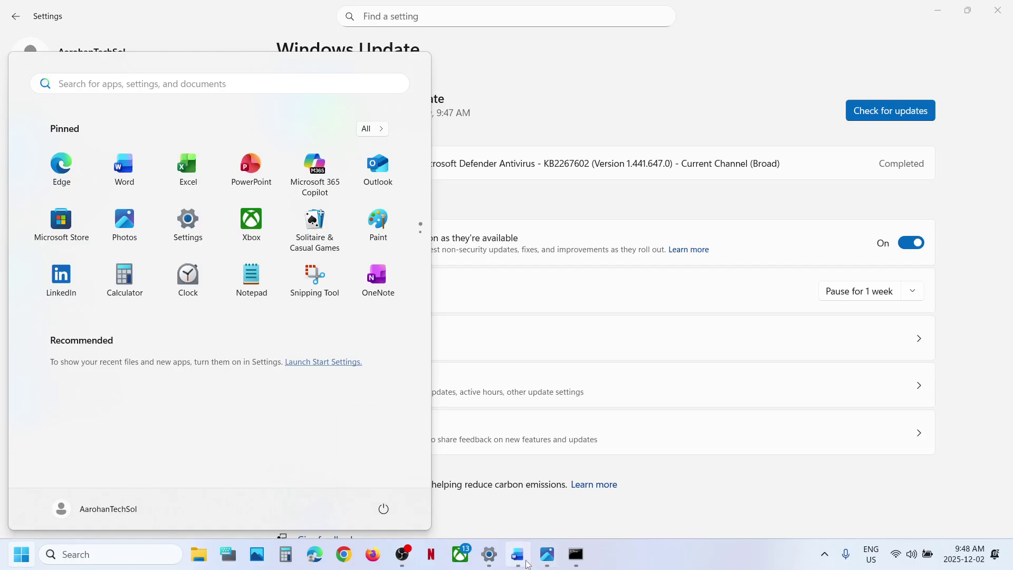
left_click(517, 554)
scroll(371, 311, "down", 3)
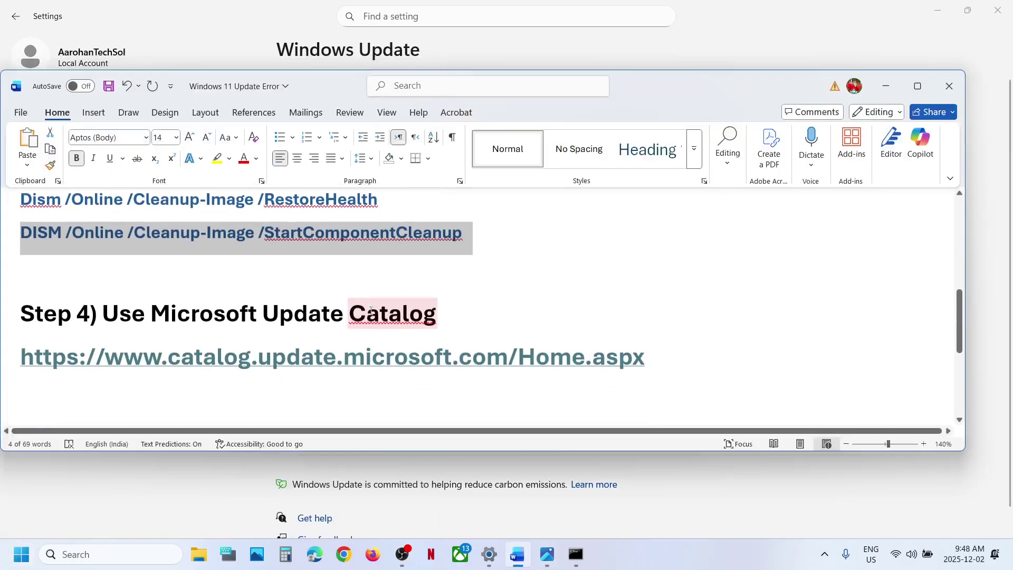
left_click(277, 364, "ctrl")
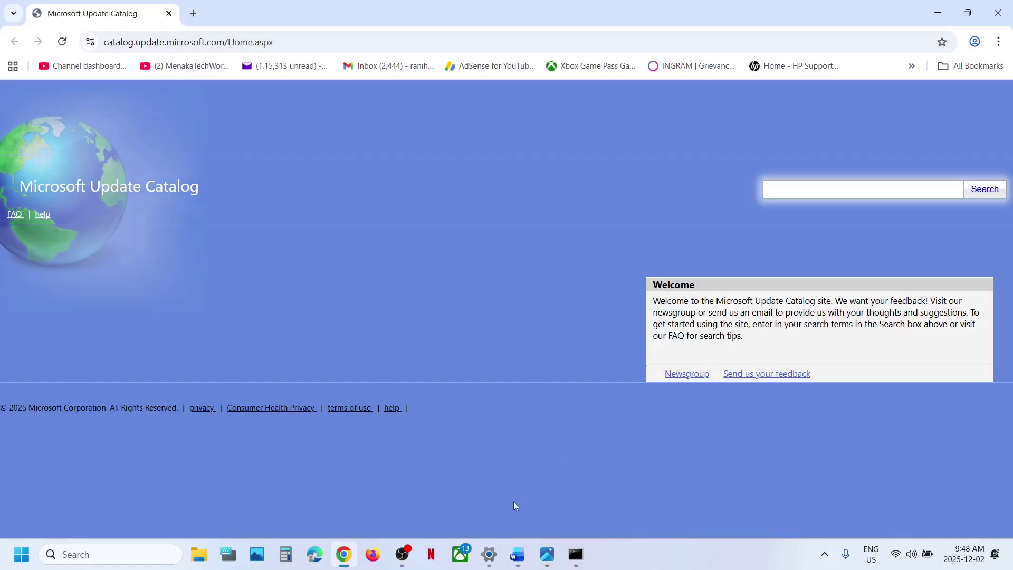
Copy KB5070311 from Update history and reveal the Update Catalog page
left_click(489, 554)
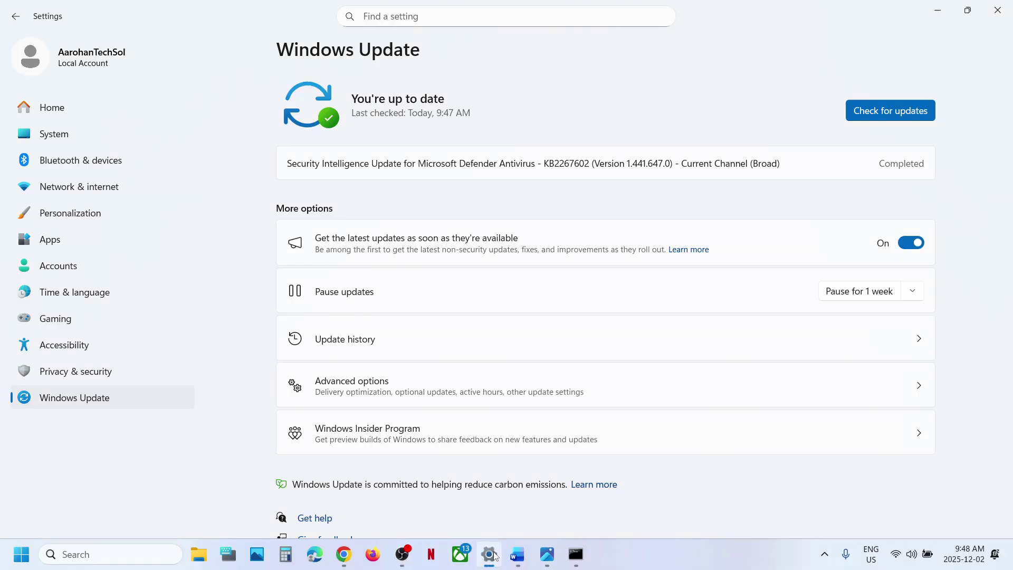
left_click(388, 340)
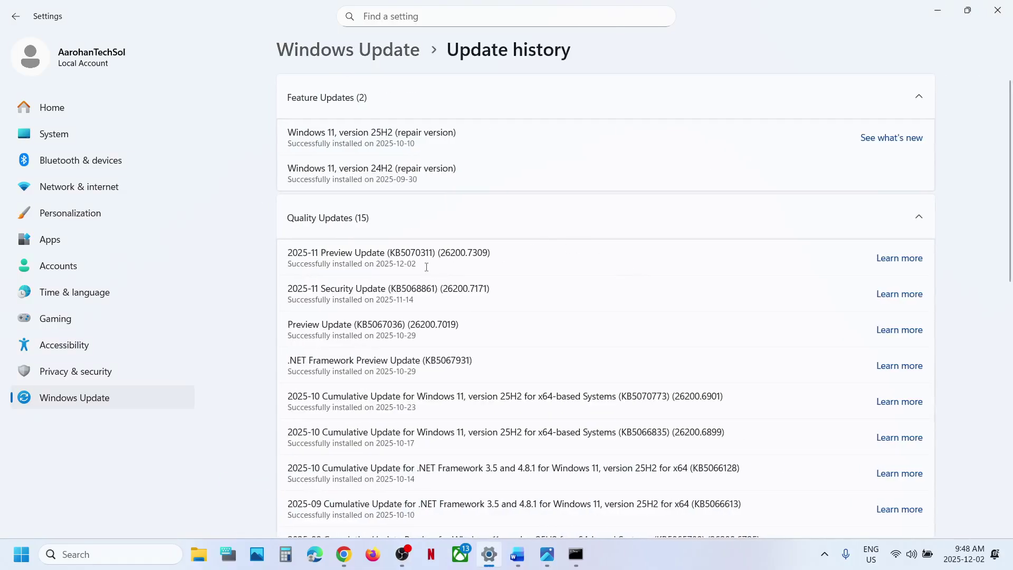
double_click(415, 252)
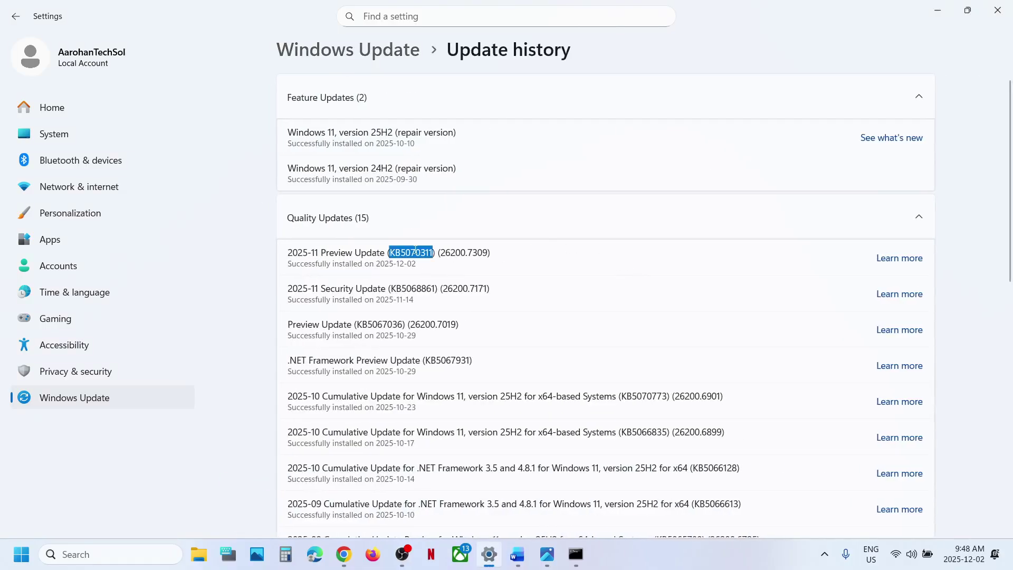
left_click(939, 11)
Search the Microsoft Update Catalog for KB5070311, then look up winver in Windows search
key("ctrl+v")
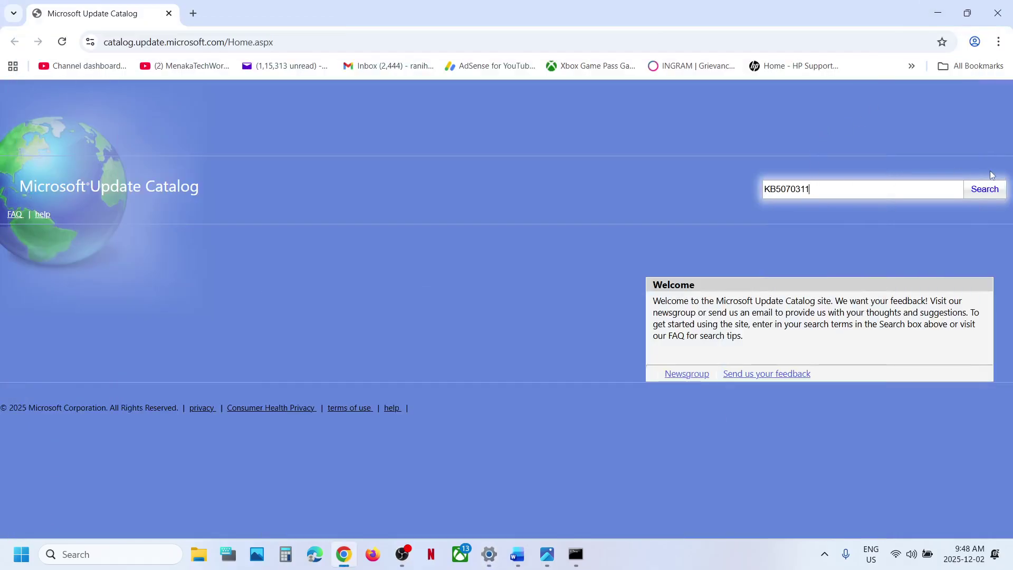
left_click(985, 191)
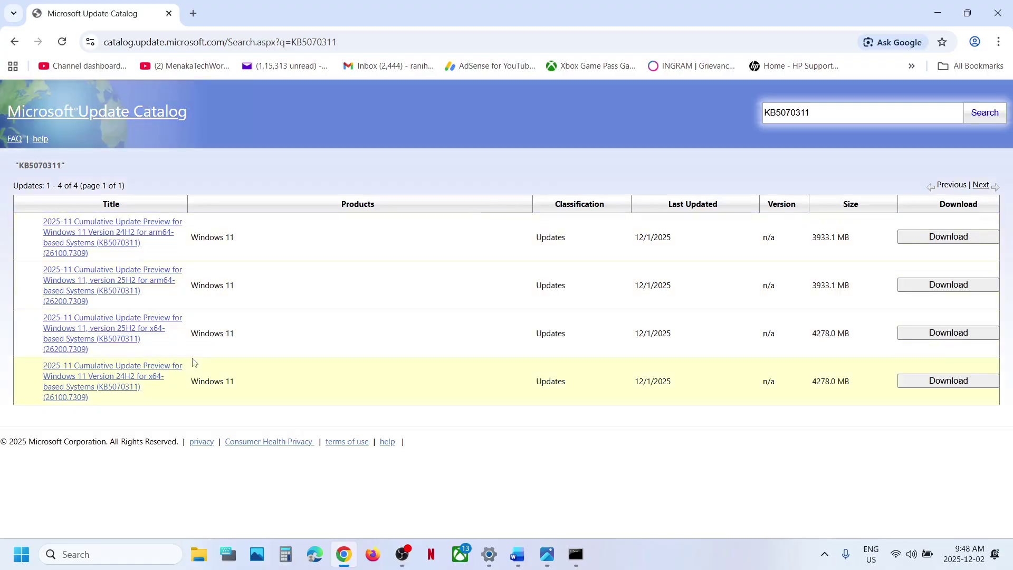
left_click(107, 555)
type("winver")
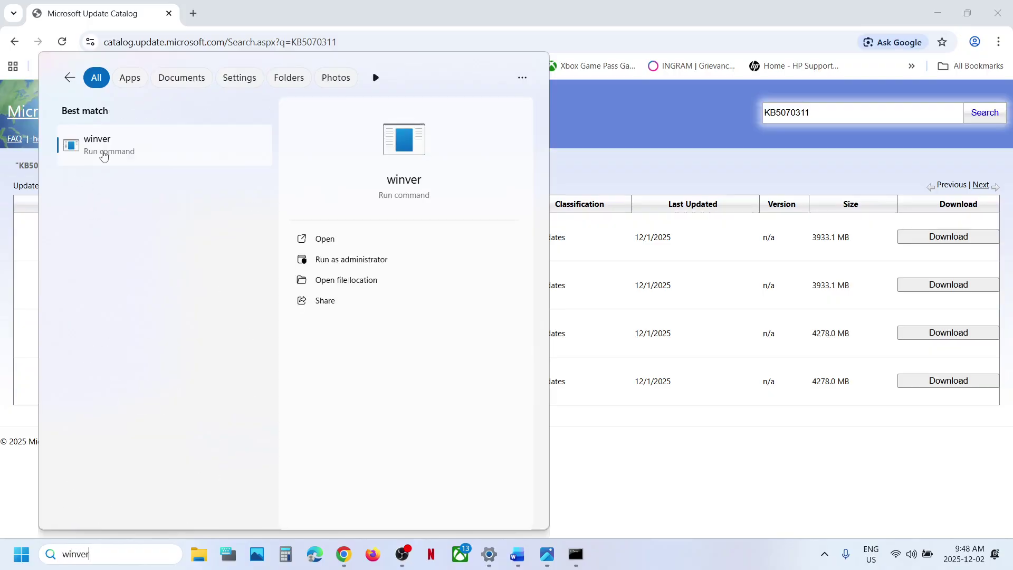
Check About Windows shows Version 25H2, OS Build 26200.7309, then return to Settings
left_click(98, 142)
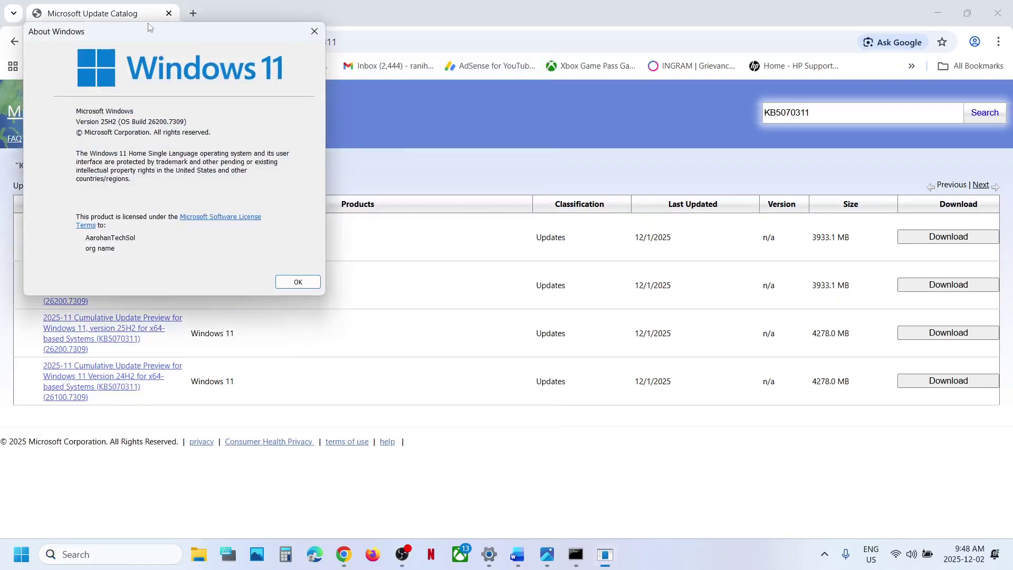
left_click_drag(154, 31, 488, 192)
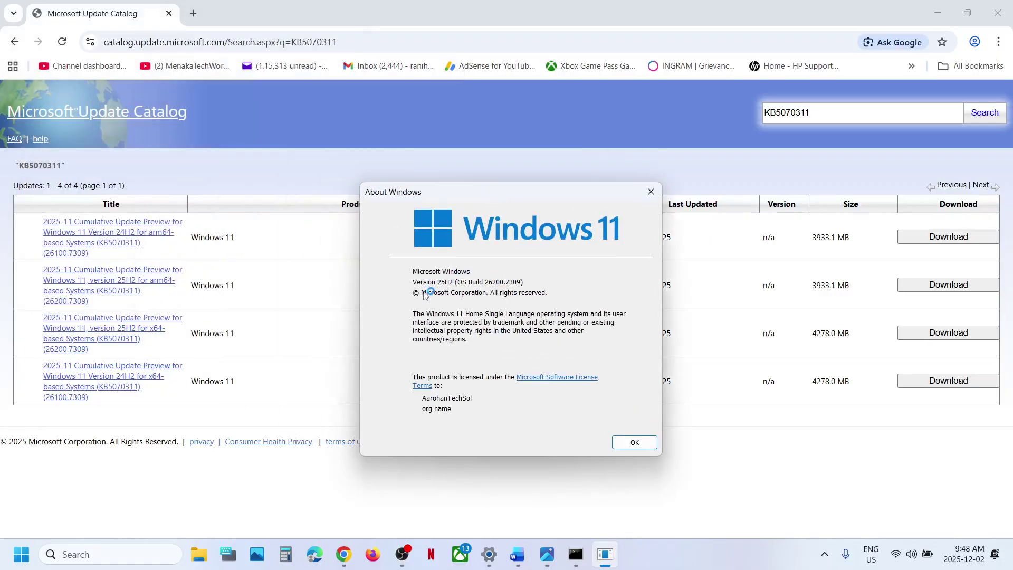
left_click(651, 191)
key("alt+Tab")
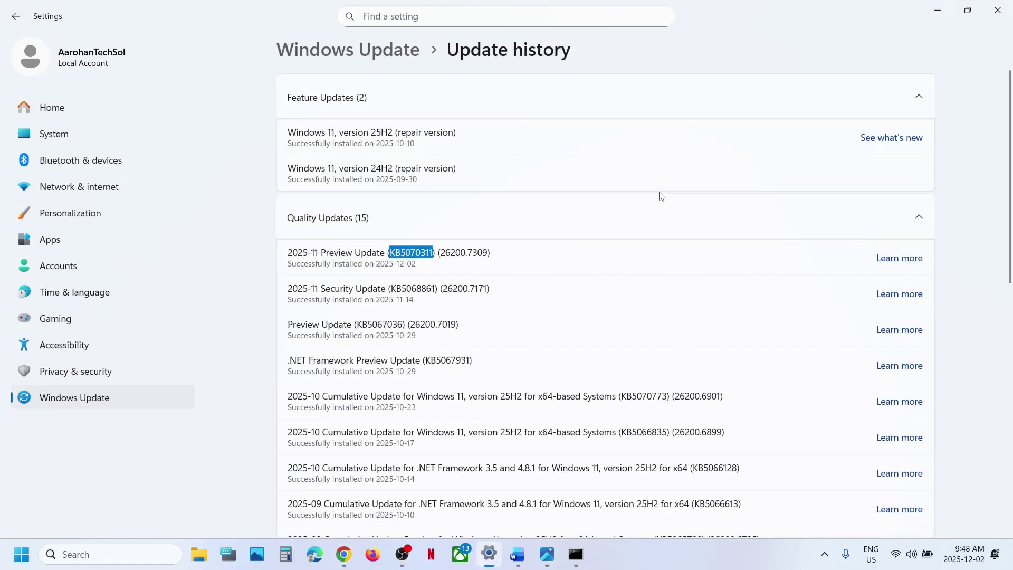
Confirm System > About lists a 64-bit operating system on an x64-based processor, then close Settings
left_click(53, 138)
scroll(384, 380, "down", 10)
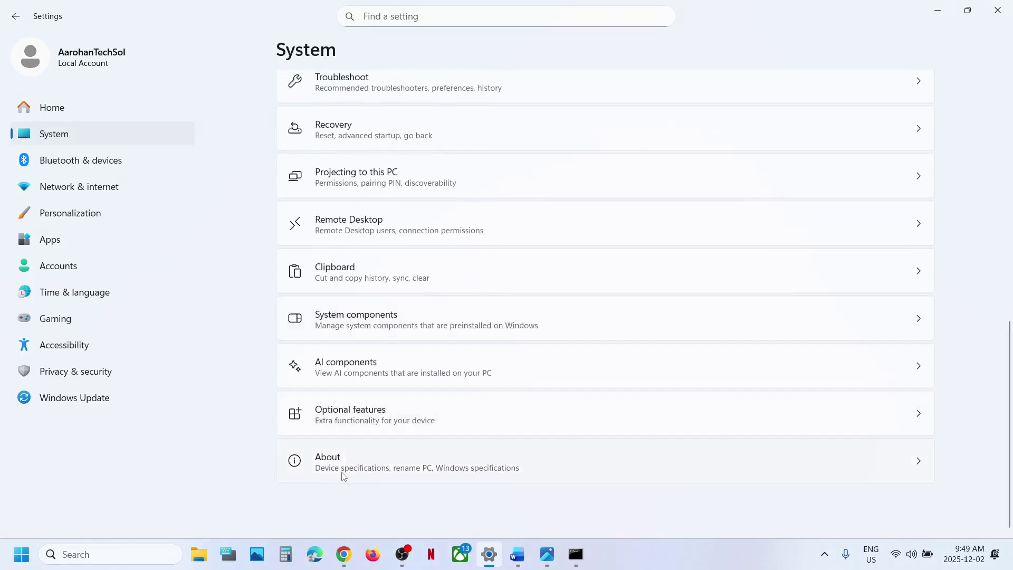
left_click(387, 460)
left_click_drag(393, 393, 640, 391)
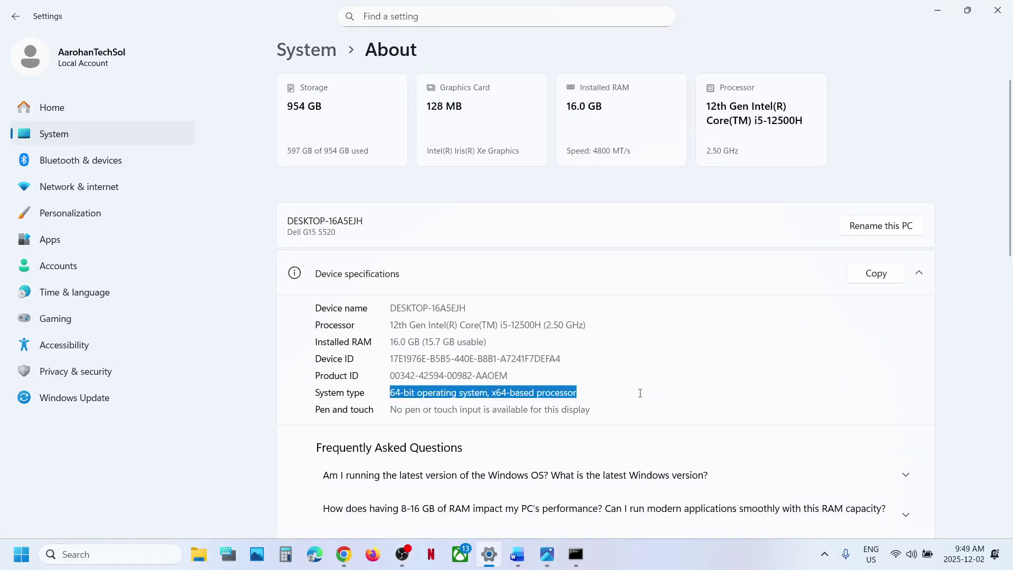
left_click(997, 10)
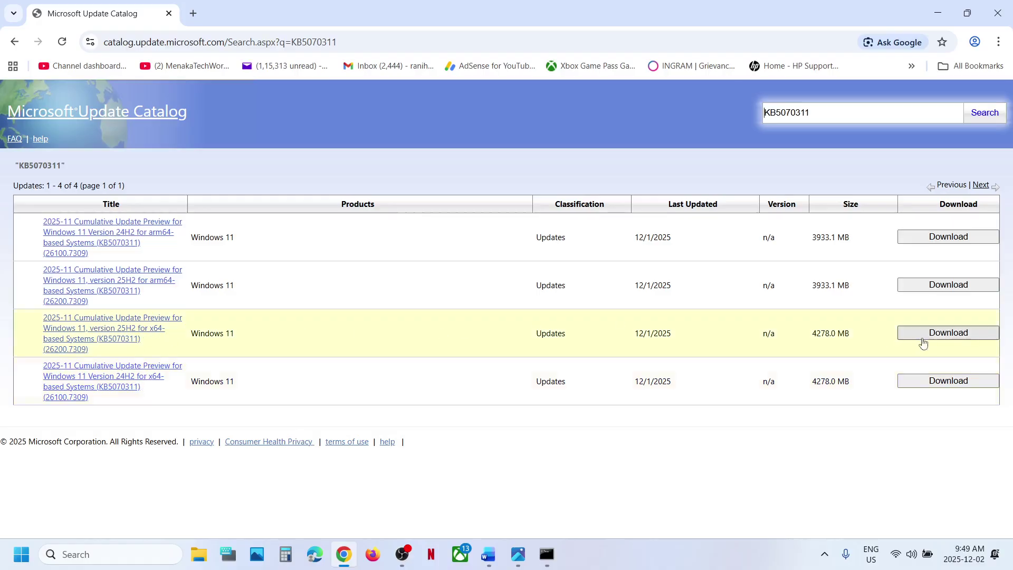
Start downloading the 25H2 x64 KB5070311 .msu package and check its progress in Chrome
left_click(940, 334)
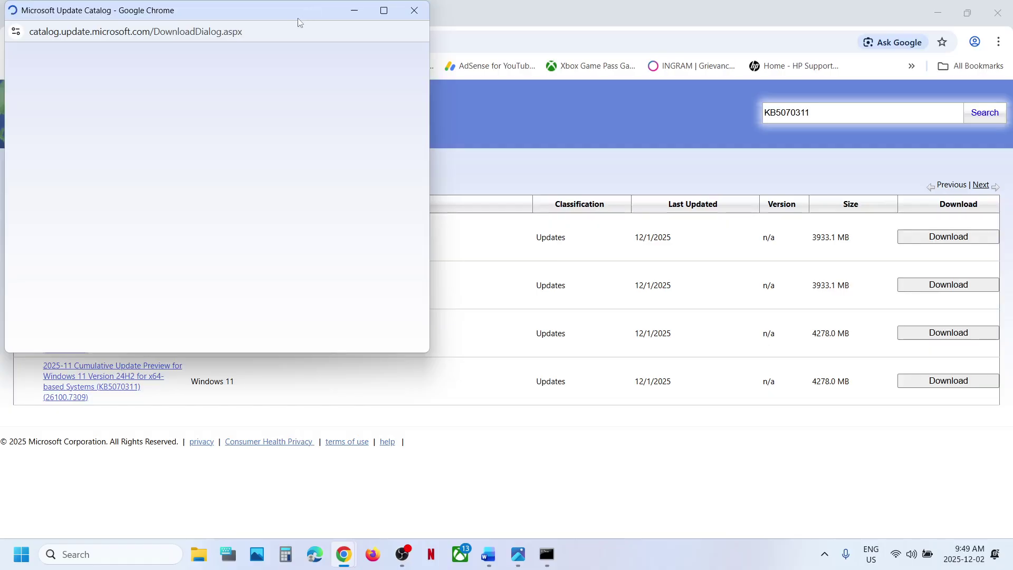
left_click_drag(295, 18, 583, 113)
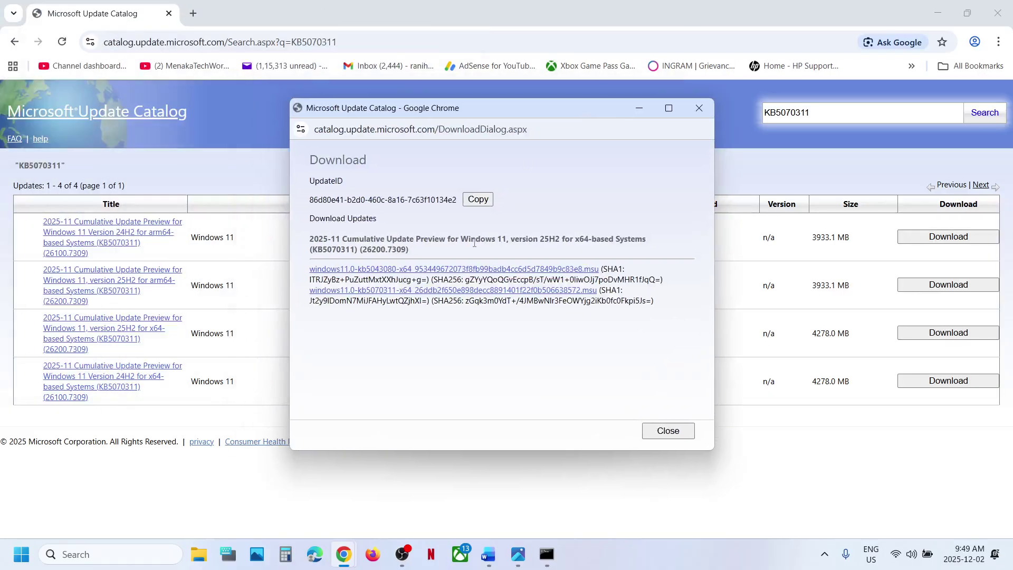
left_click(401, 291)
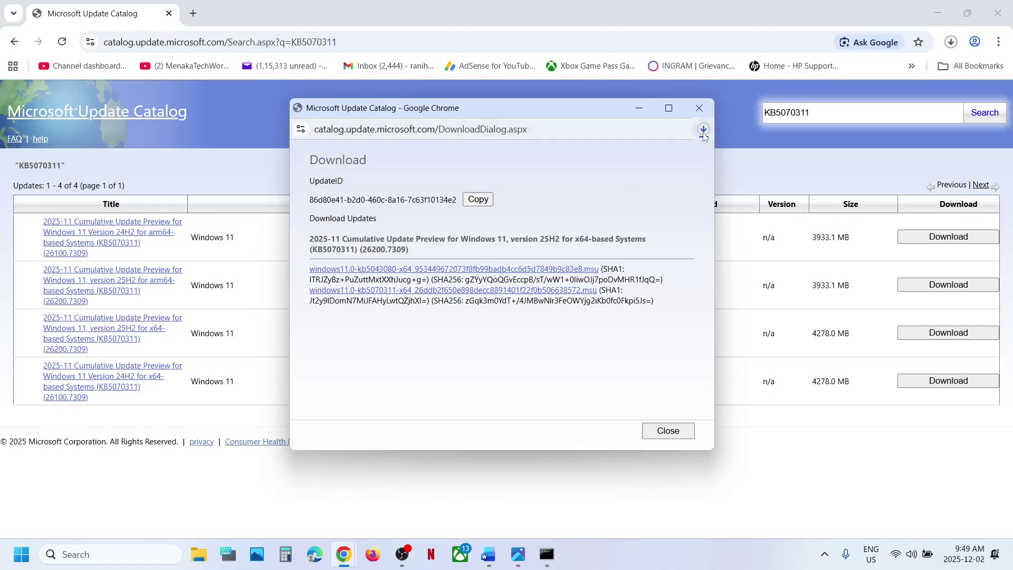
left_click(704, 133)
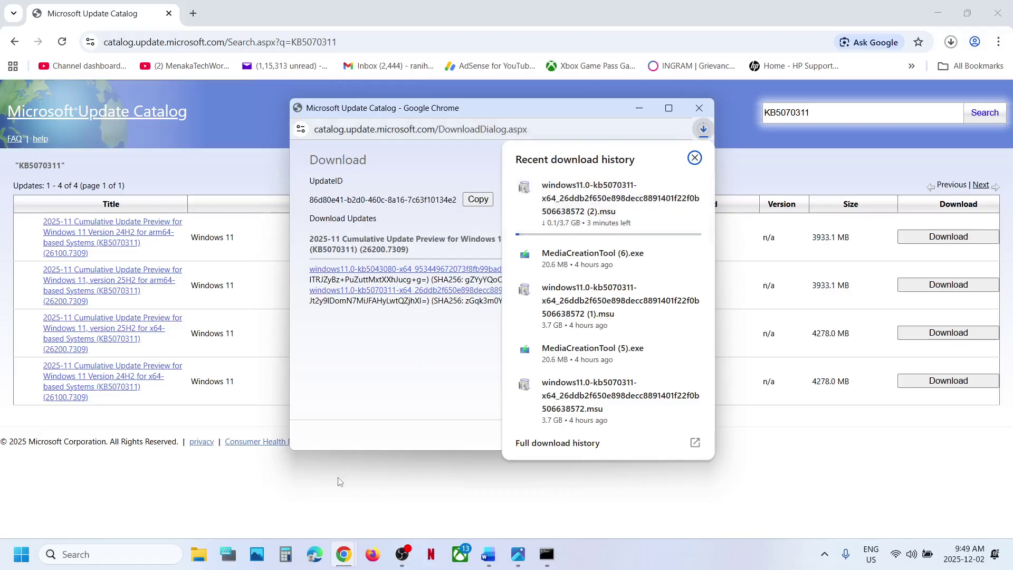
left_click(338, 481)
Bring the Word notes document forward, scroll through it, and open Windows Settings with Win+I
left_click(21, 554)
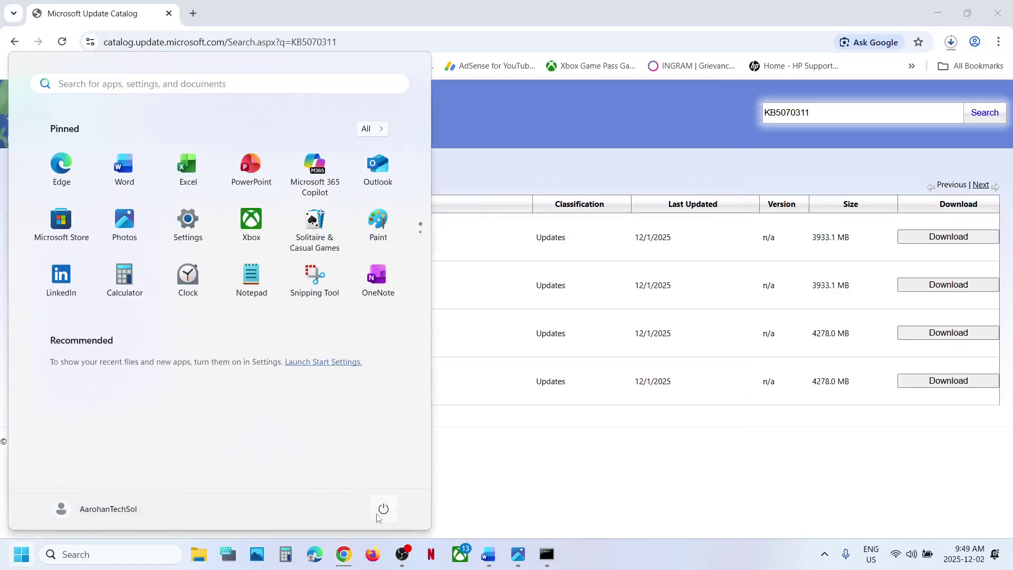
left_click(383, 508)
left_click(488, 554)
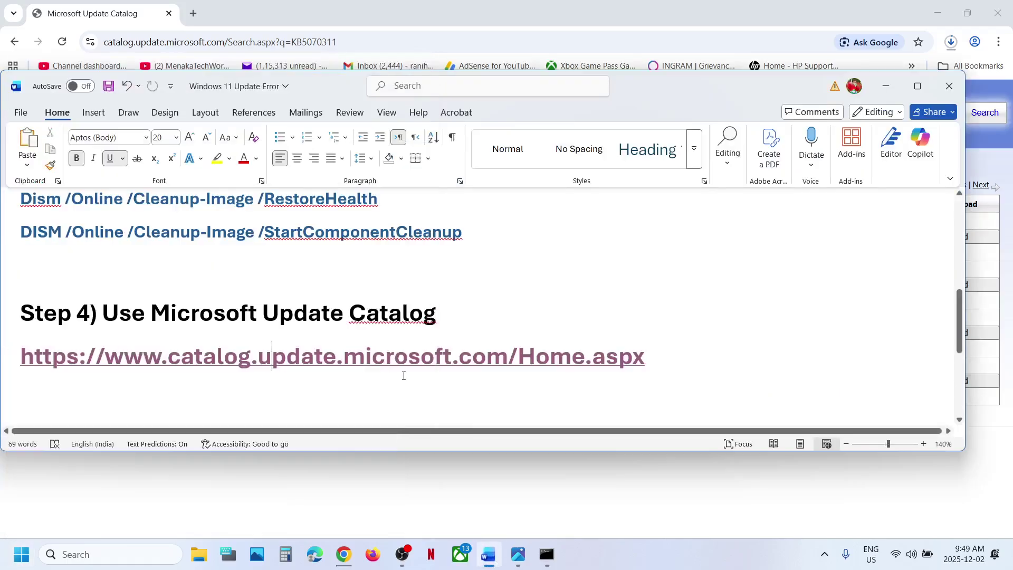
scroll(404, 375, "down", 3)
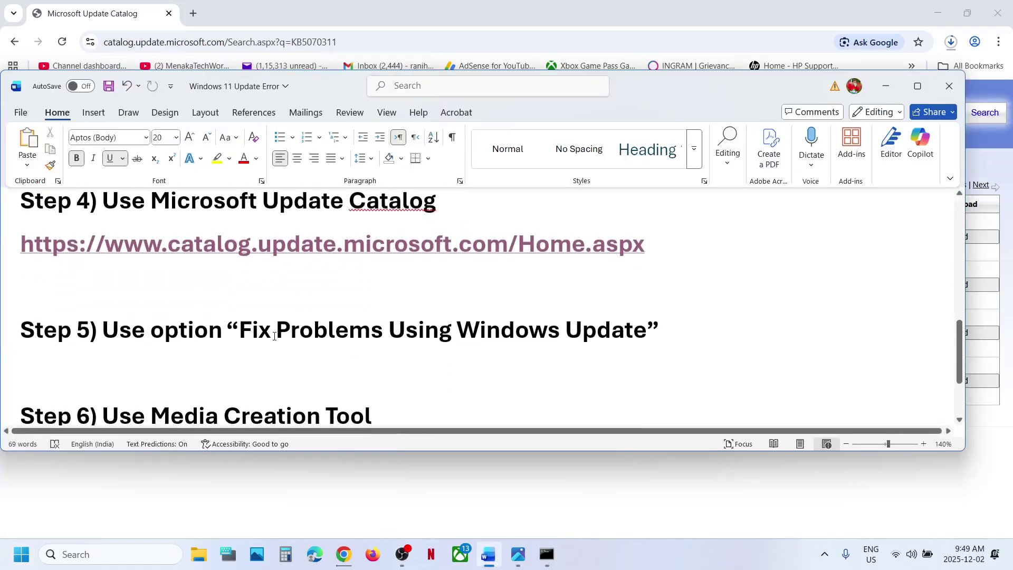
key("super+i")
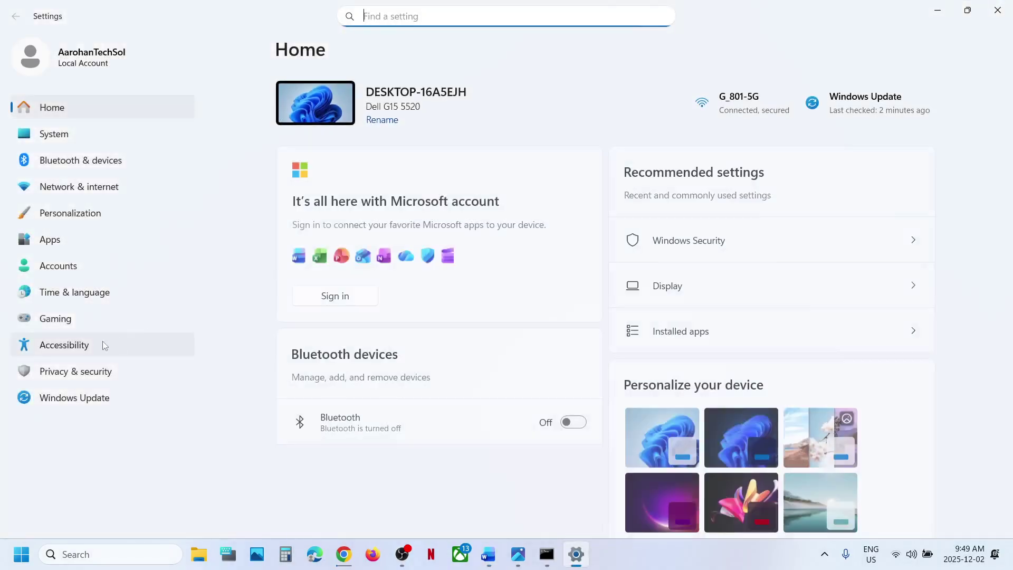
View the Fix problems using Windows Update Reinstall now option under Advanced options > Recovery
left_click(69, 399)
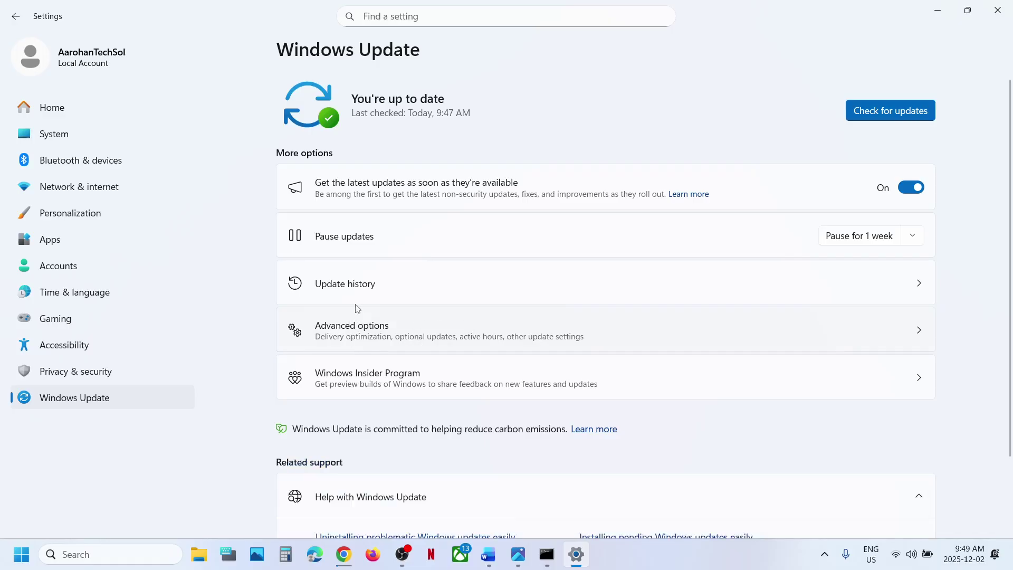
left_click(368, 336)
scroll(369, 334, "down", 5)
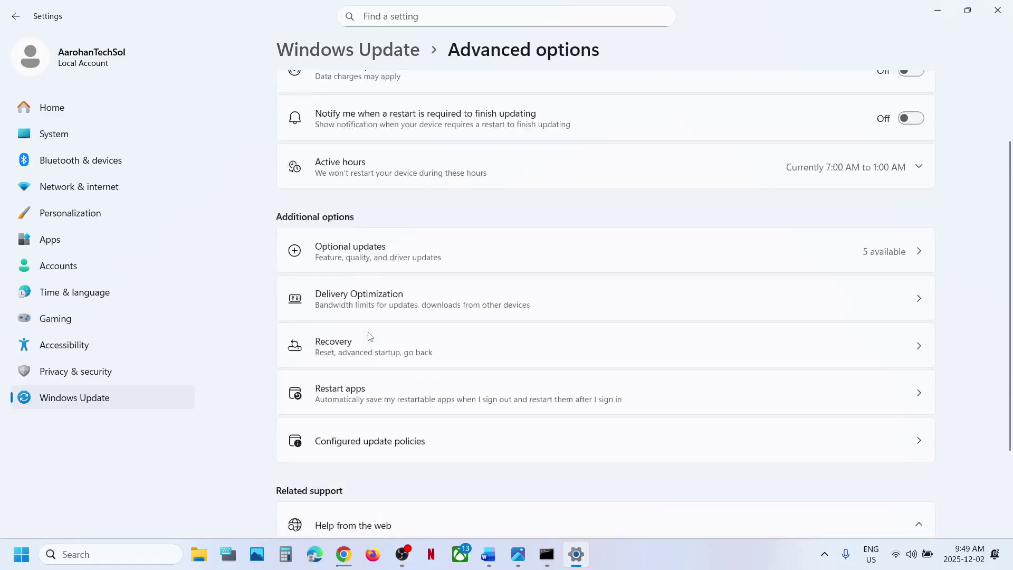
left_click(367, 285)
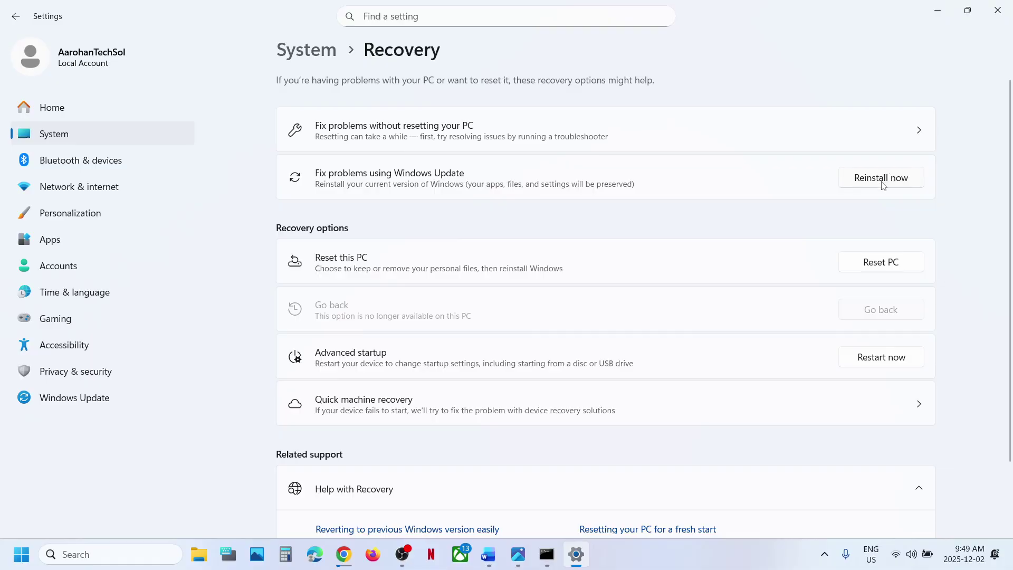
Confirm KB5070311 appears in Windows Update's update history, then return to the main Windows Update page
left_click(91, 398)
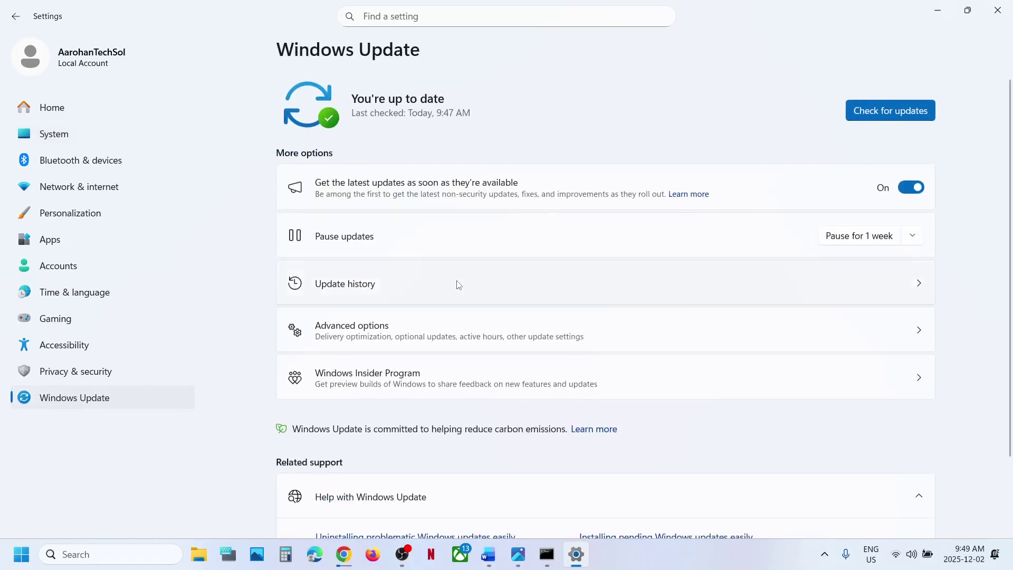
left_click(350, 292)
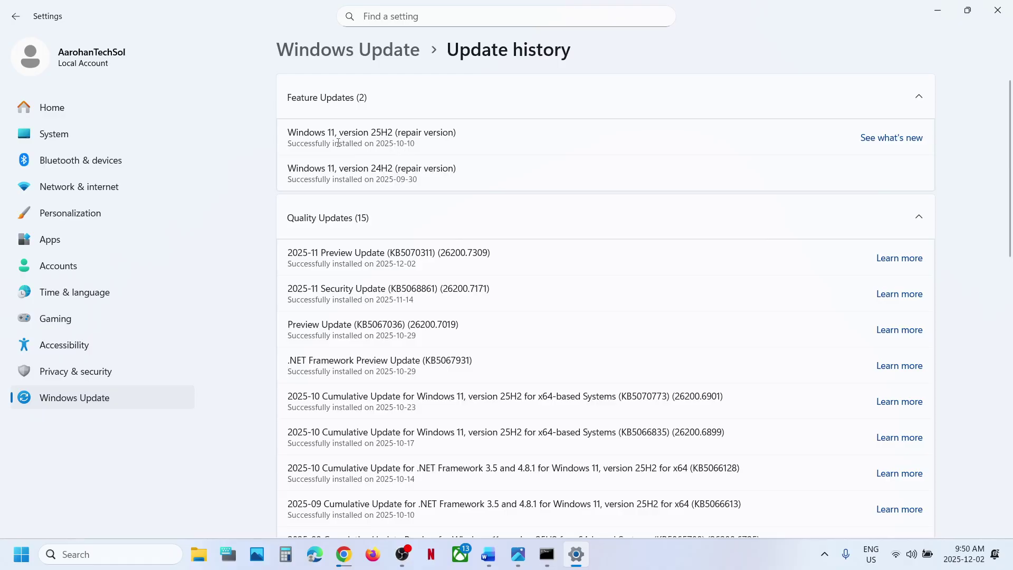
left_click_drag(323, 137, 456, 135)
left_click(121, 401)
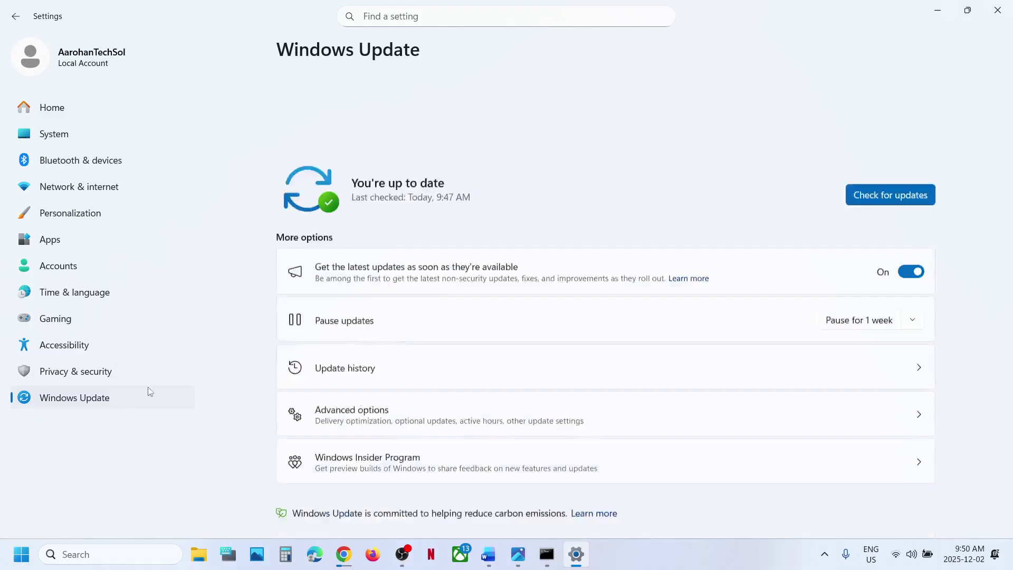
Follow the Word notes' link to Download Windows 11 and download the Media Creation Tool
left_click(488, 554)
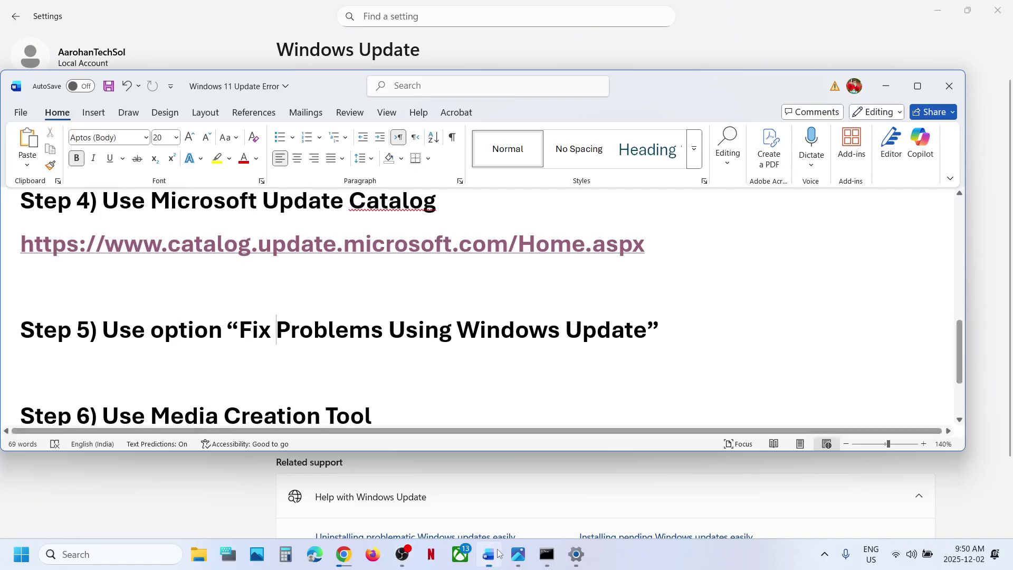
scroll(343, 381, "down", 1)
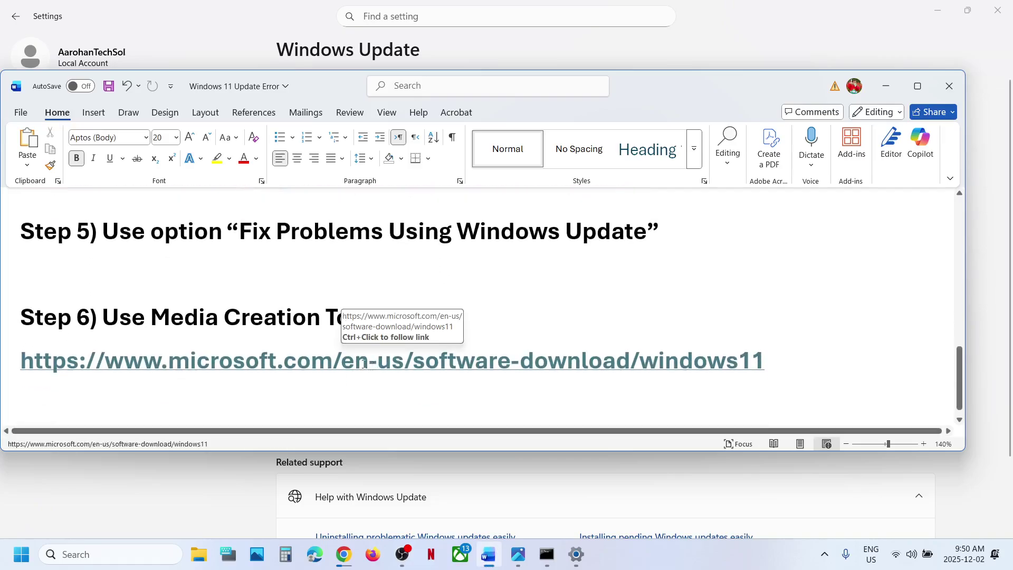
left_click(363, 368, "ctrl")
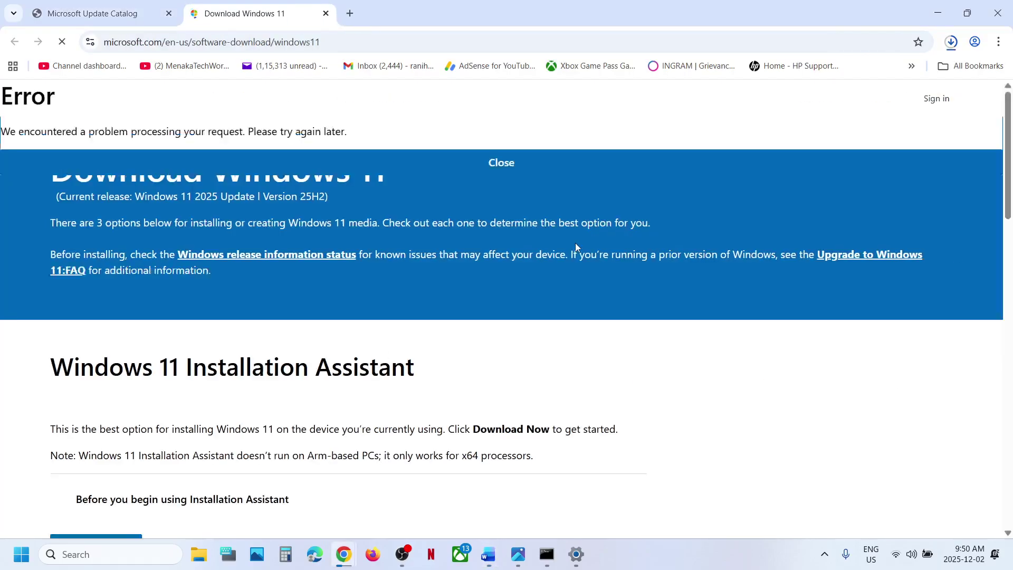
scroll(494, 414, "down", 8)
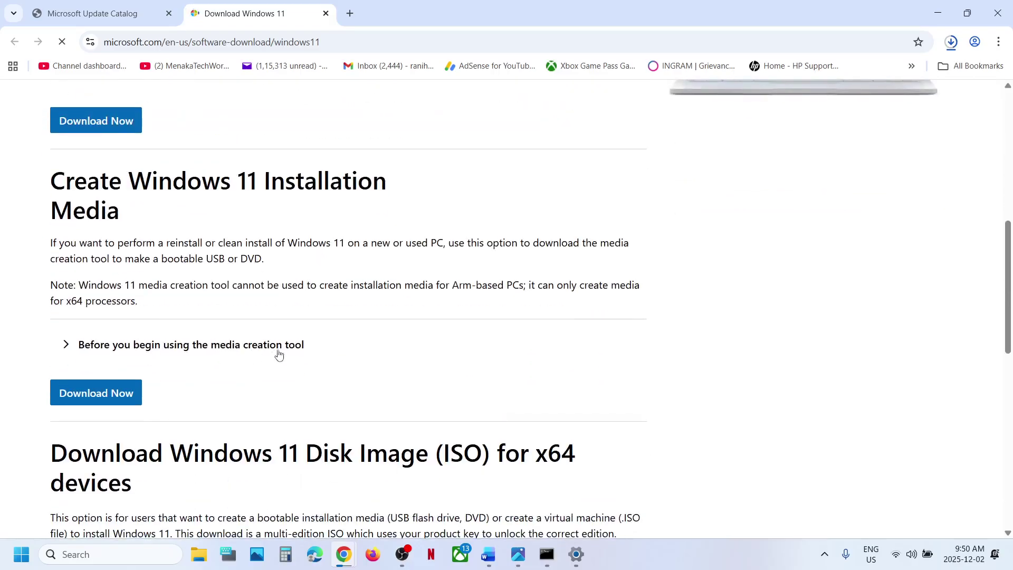
left_click(117, 397)
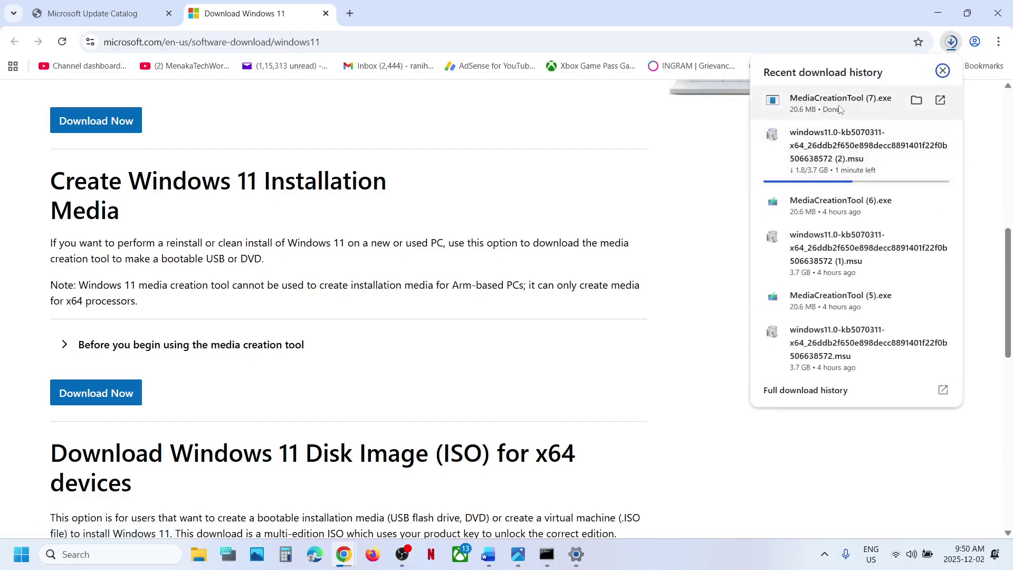
Step through Media Creation Tool screenshots 1.png to 8.png, ending at Windows.iso on the desktop
left_click(528, 554)
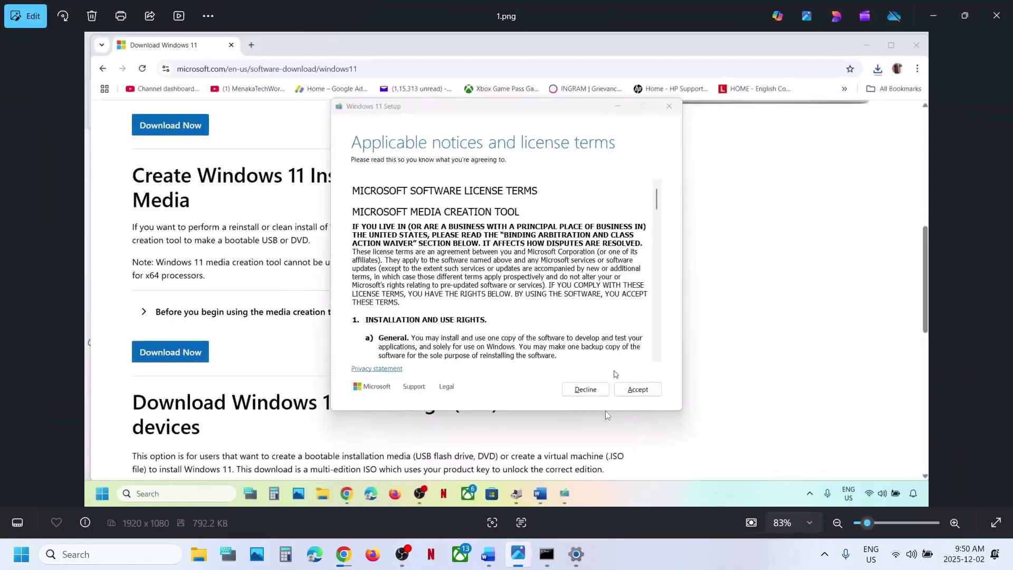
key("Right")
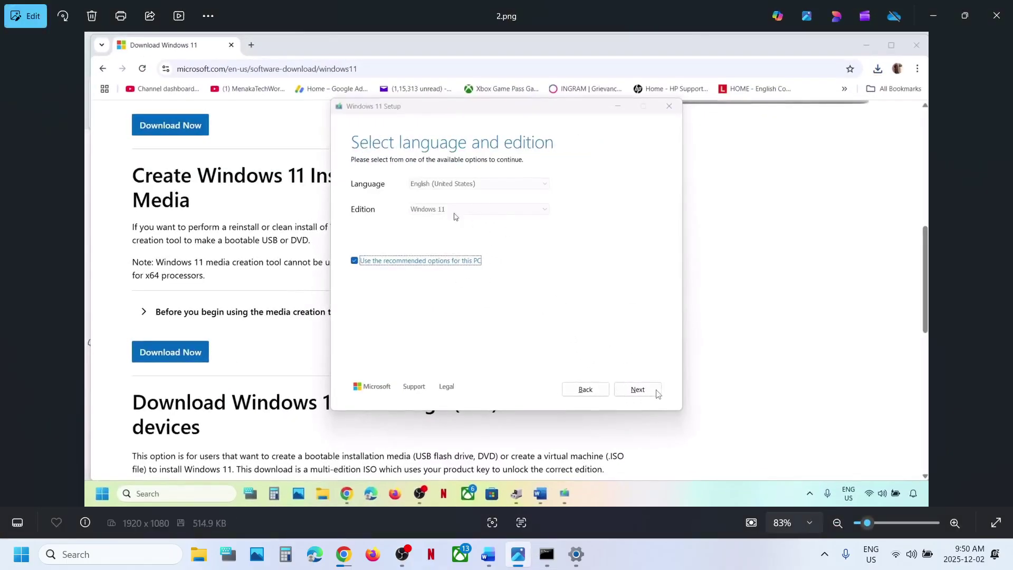
key("Right")
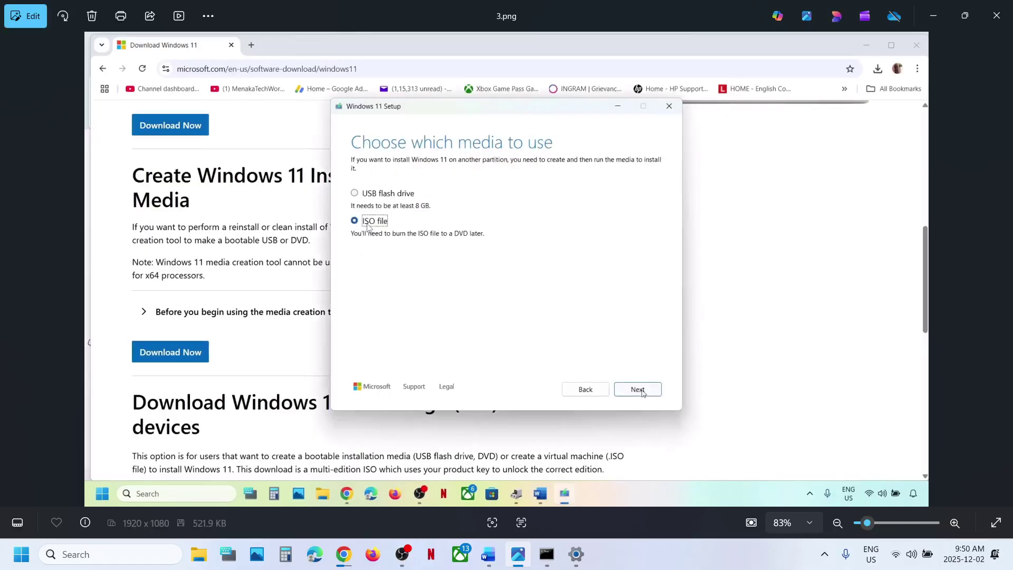
key("Right")
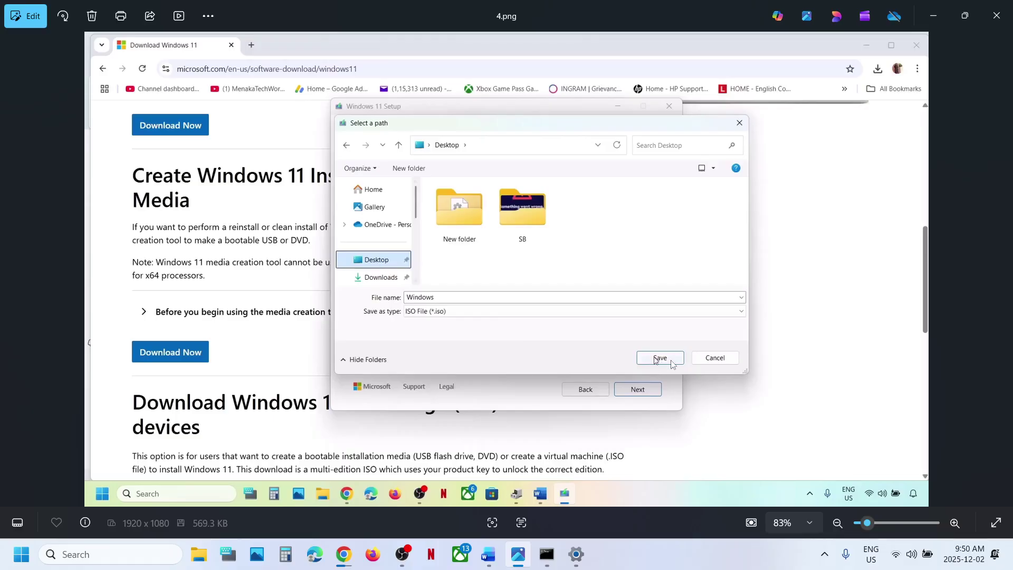
key("Right")
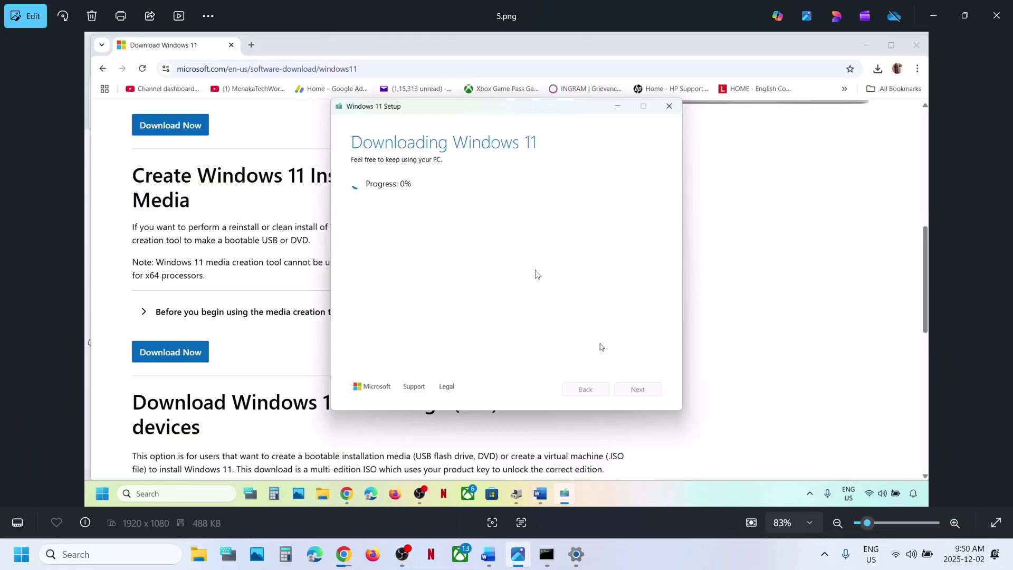
key("Right")
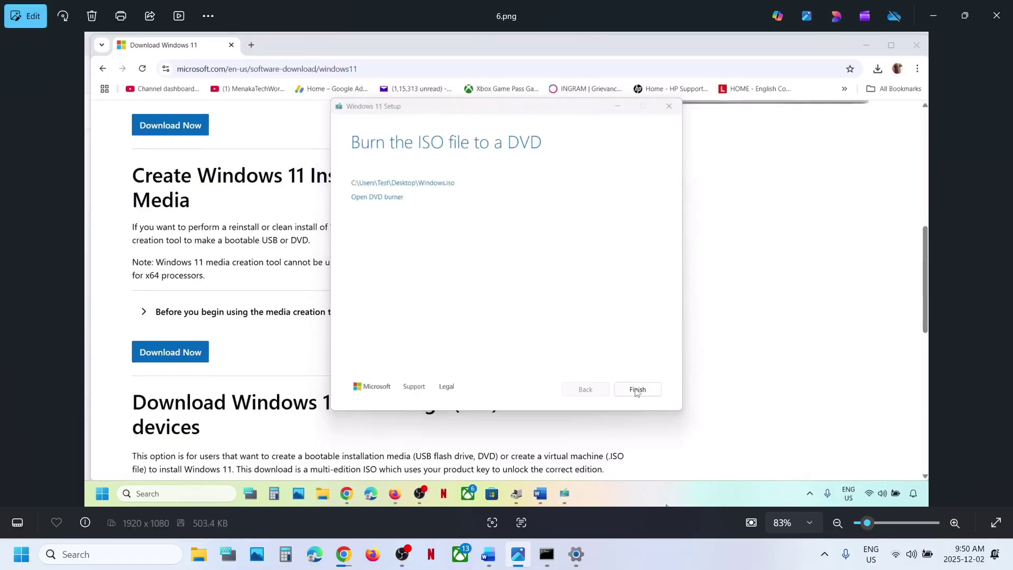
key("Right")
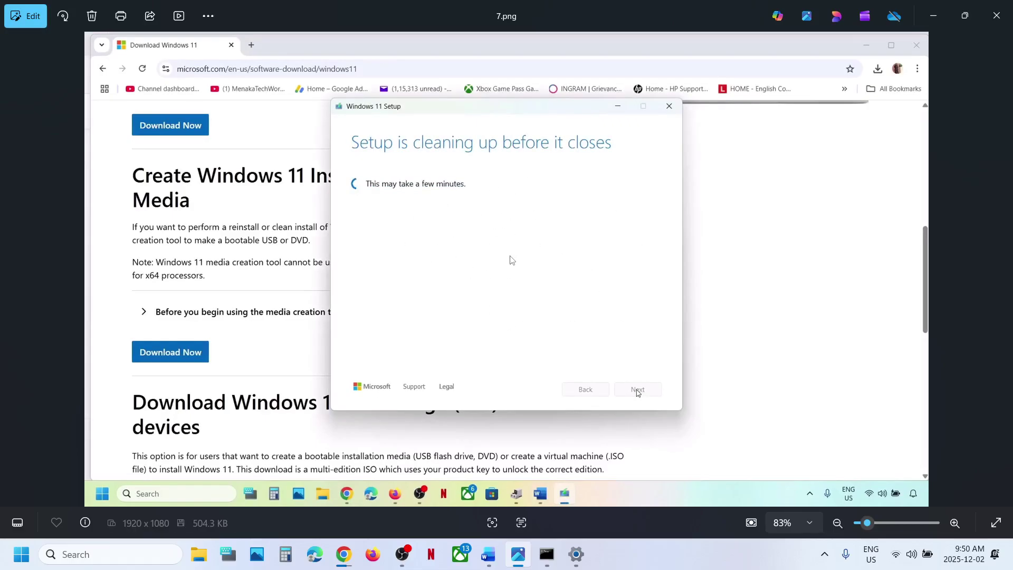
key("Right")
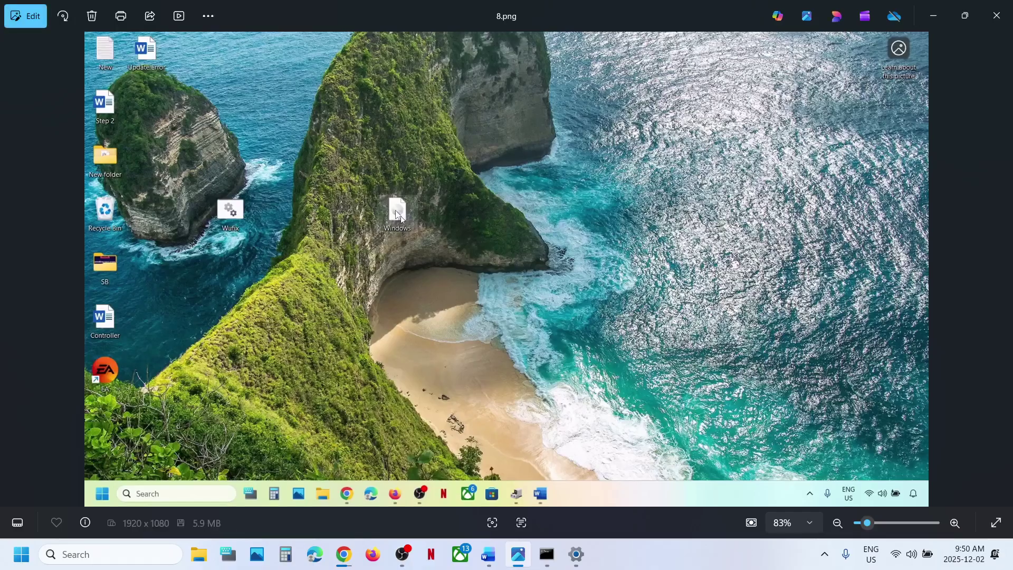
Advance through the mounted-ISO setup screenshots to the Ready to install screen, 13.png
key("Right")
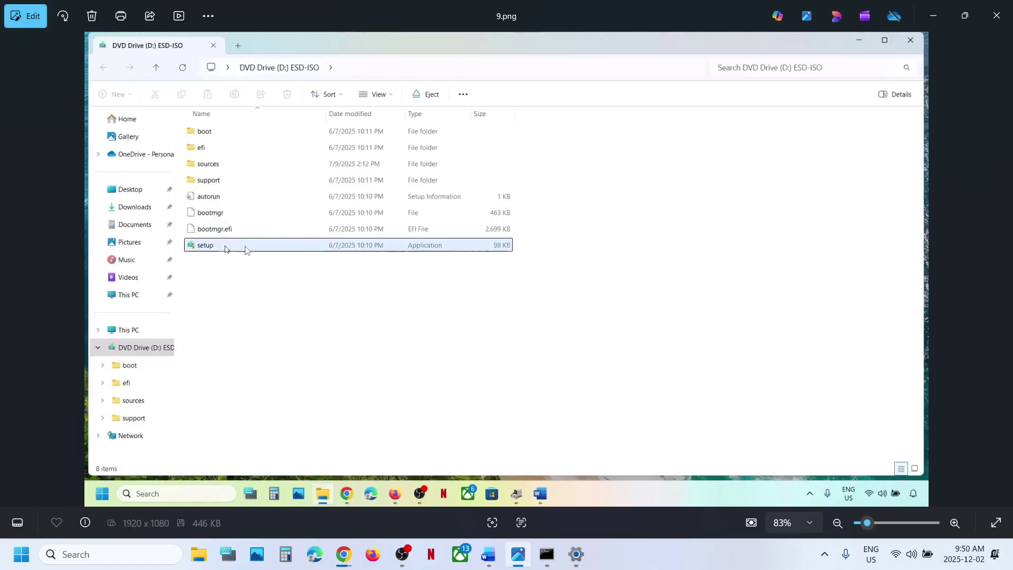
key("Right")
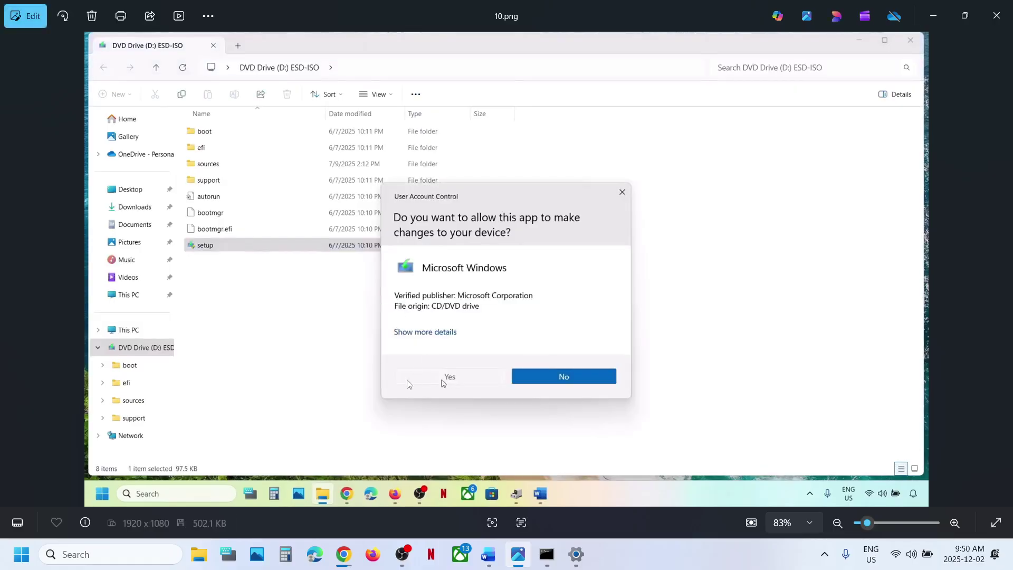
key("Right")
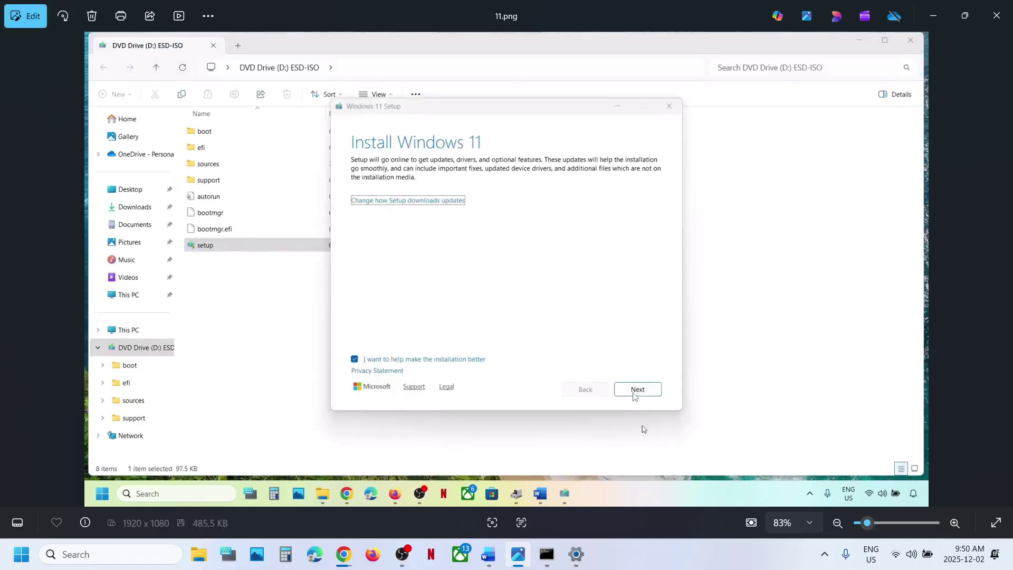
key("Right")
key("Right")
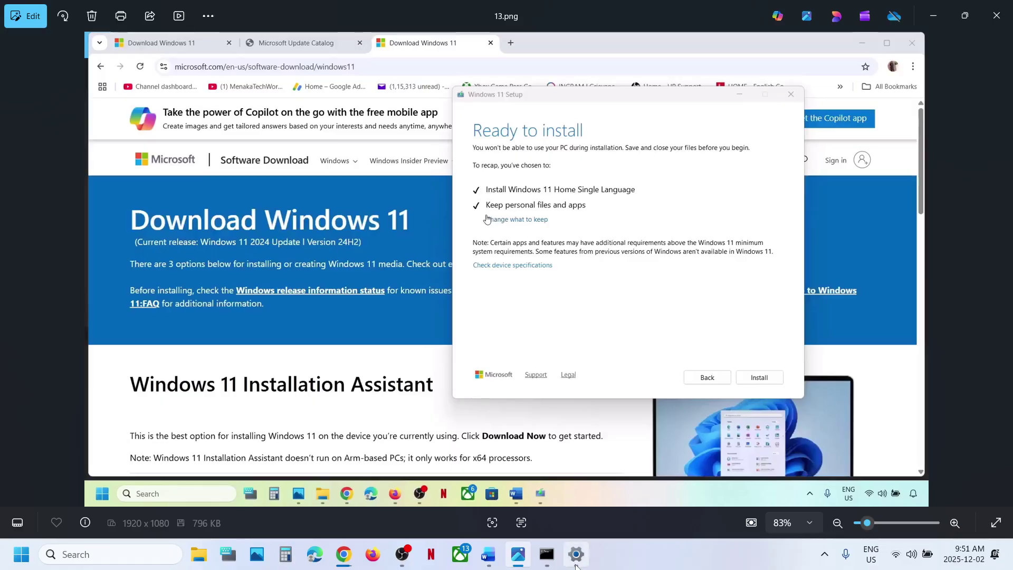
Bring the Settings Windows Update page back from the taskbar
mouse_move(575, 565)
left_click(576, 555)
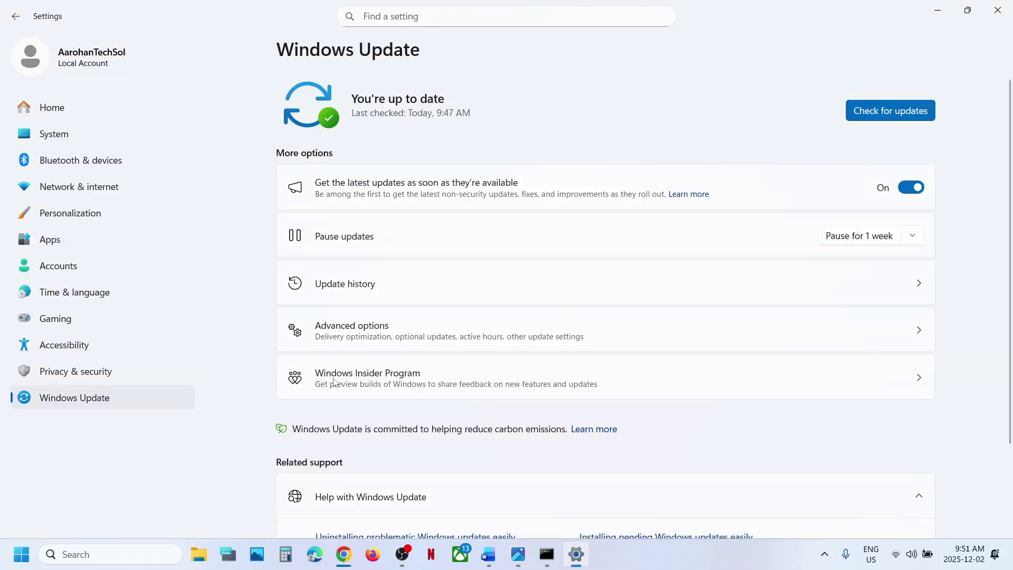